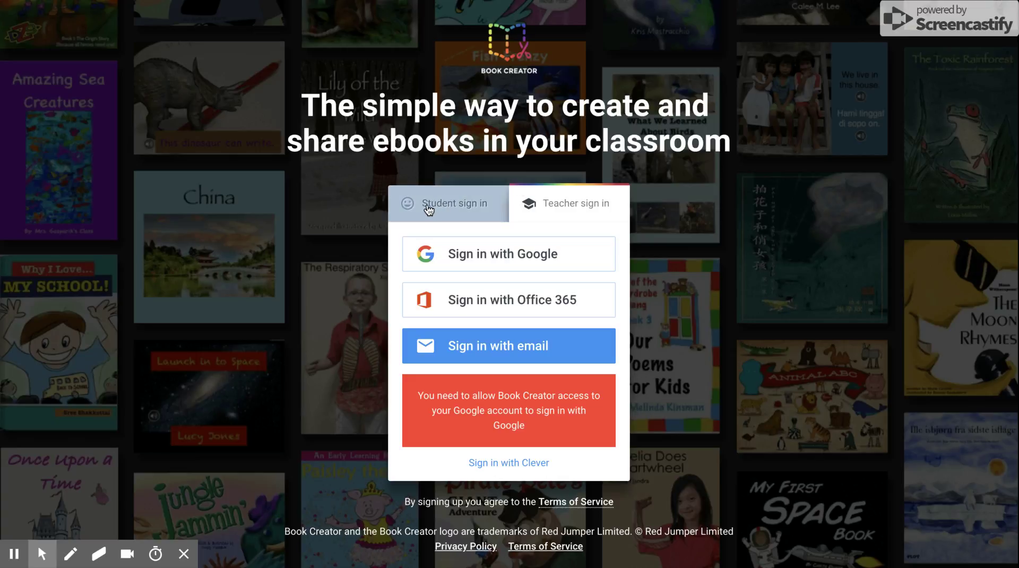
Sign in as a student with Google and join the class library using the teacher's library code
{"action": "left_click", "coordinate": [465, 211]}
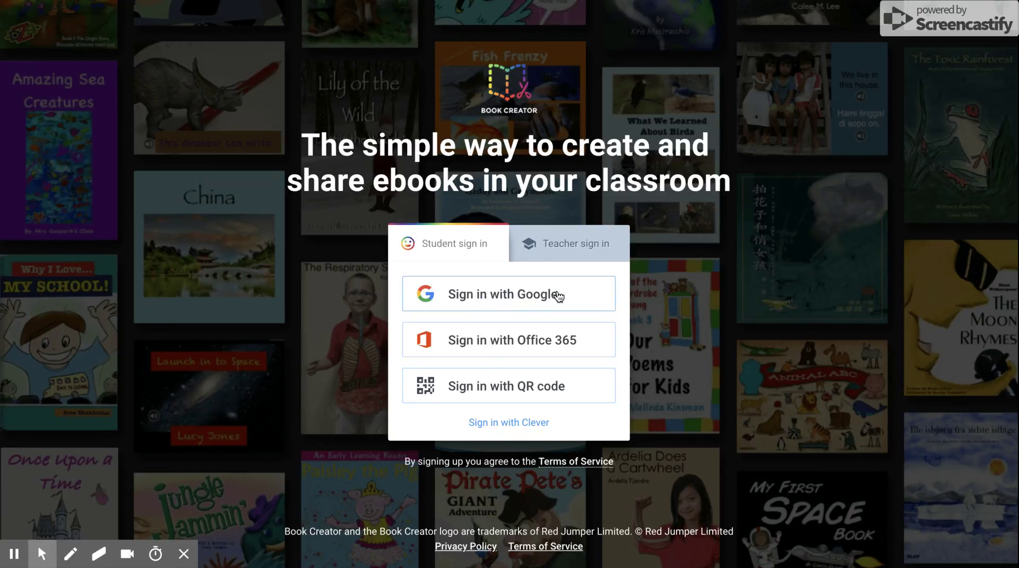
{"action": "left_click", "coordinate": [524, 298]}
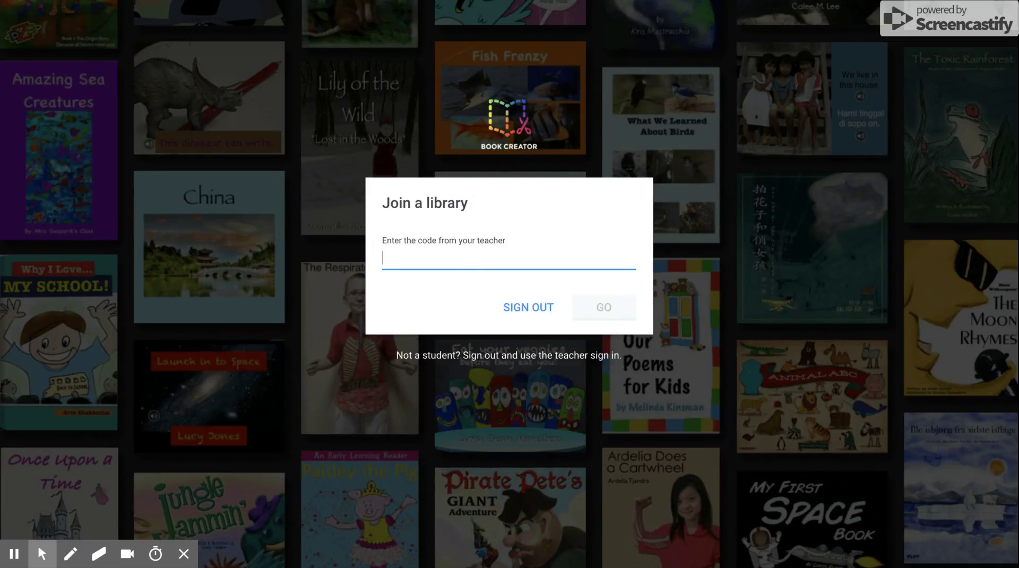
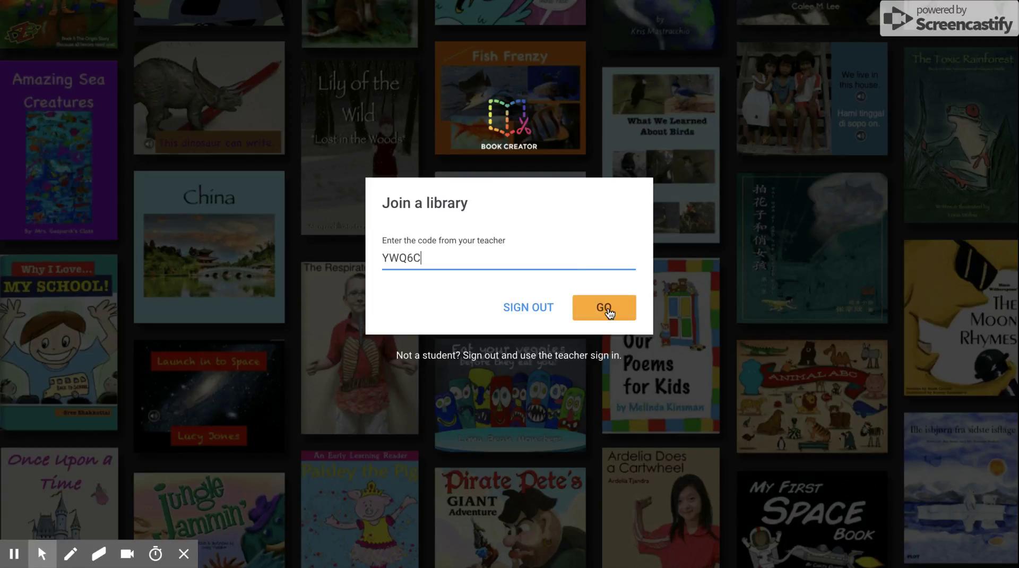
{"action": "left_click", "coordinate": [605, 309]}
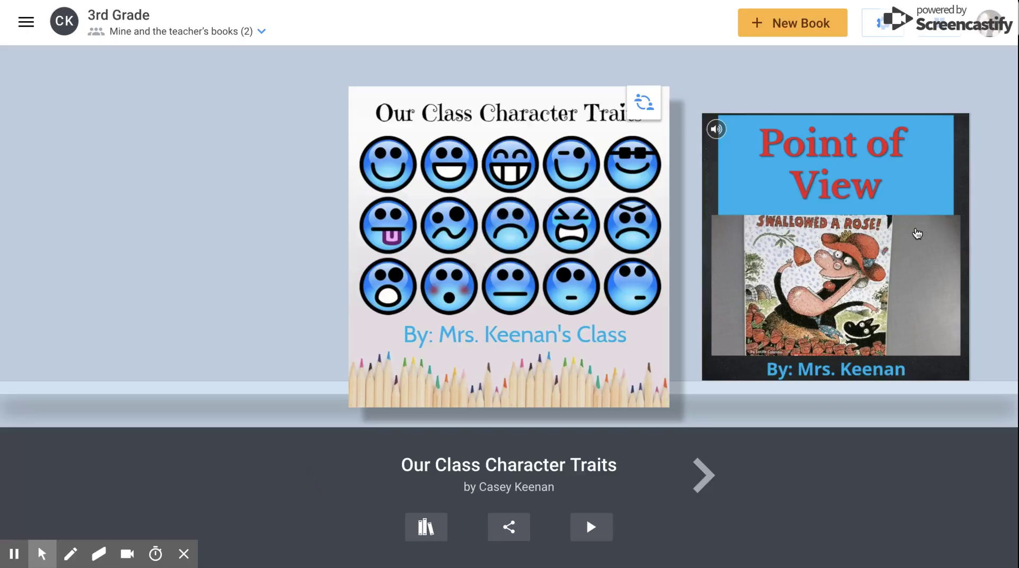
Bring the Point of View book forward on the 3rd Grade shelf and open it for reading
{"action": "left_click", "coordinate": [916, 234]}
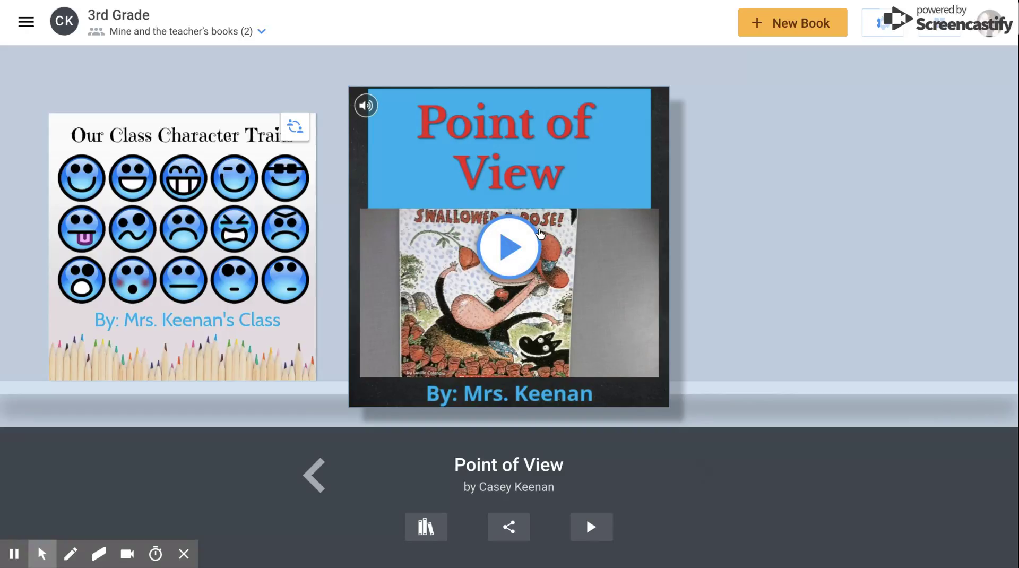
{"action": "left_click", "coordinate": [522, 243]}
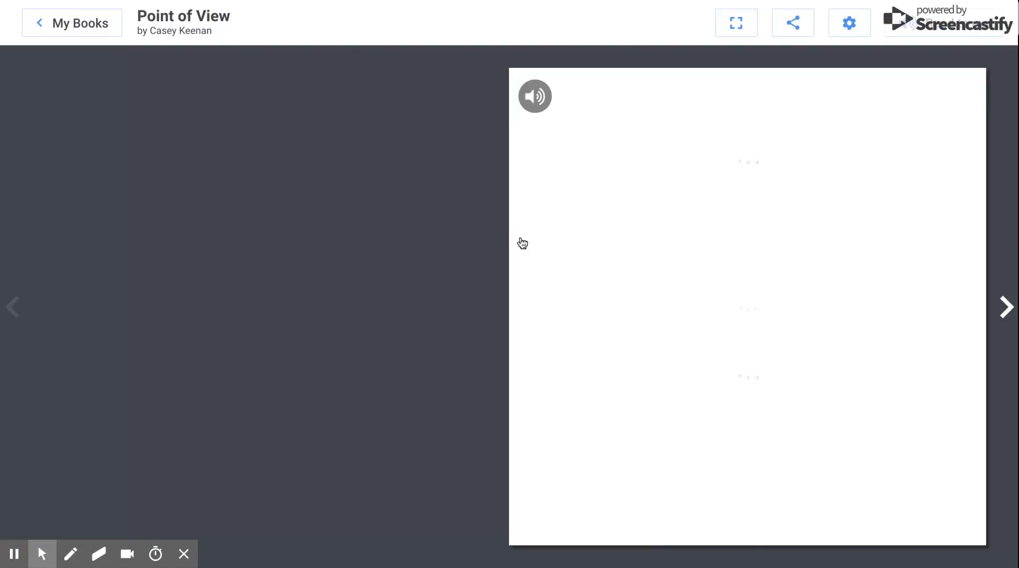
Play and stop the Point of View cover narration, then turn to the selfie-and-bears spread
{"action": "left_click", "coordinate": [535, 97]}
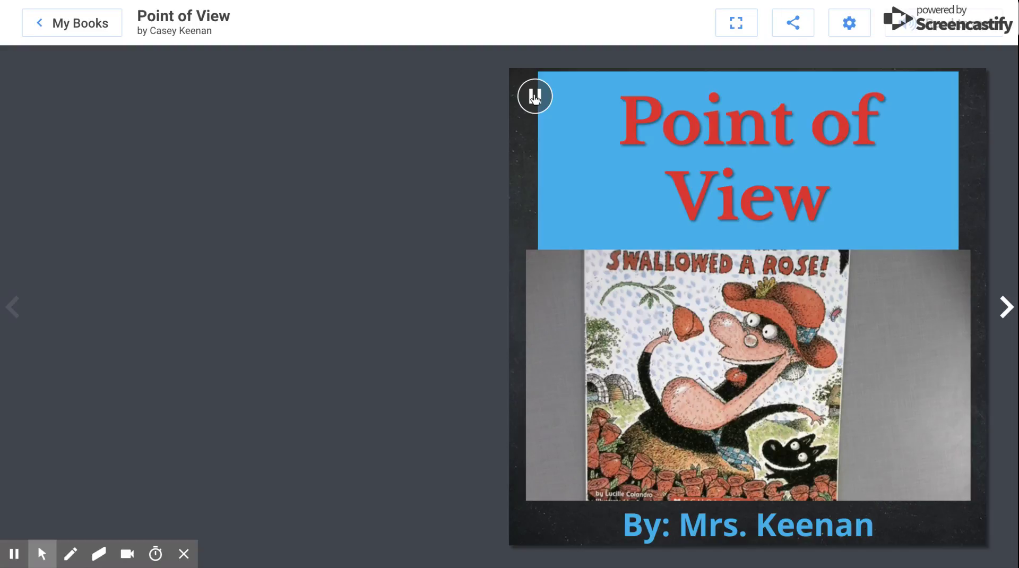
{"action": "left_click", "coordinate": [535, 98]}
{"action": "left_click", "coordinate": [1006, 306]}
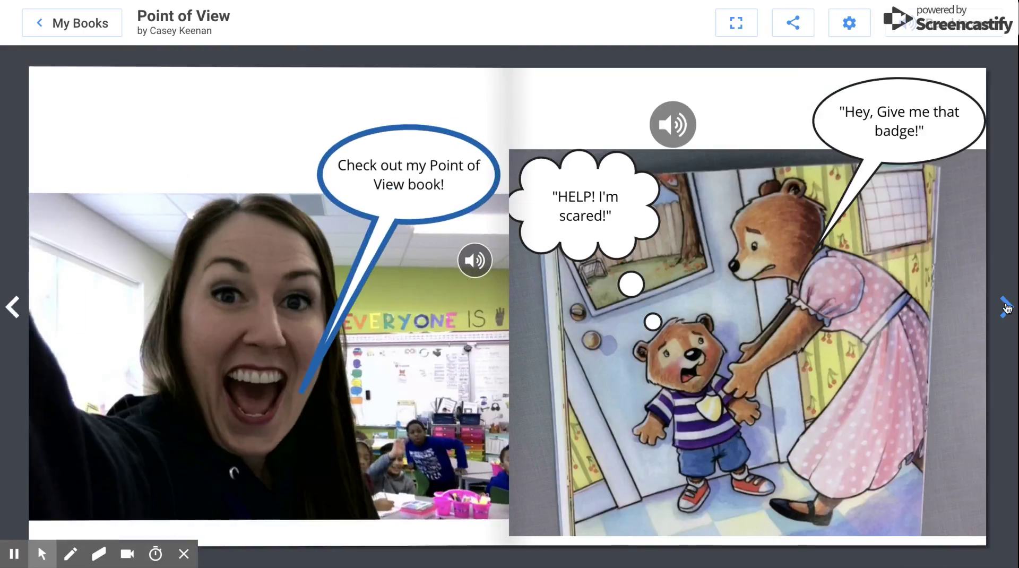
Play the selfie and bears pages' audio, turn to the final wolf page, and return to My Books
{"action": "left_click", "coordinate": [475, 261]}
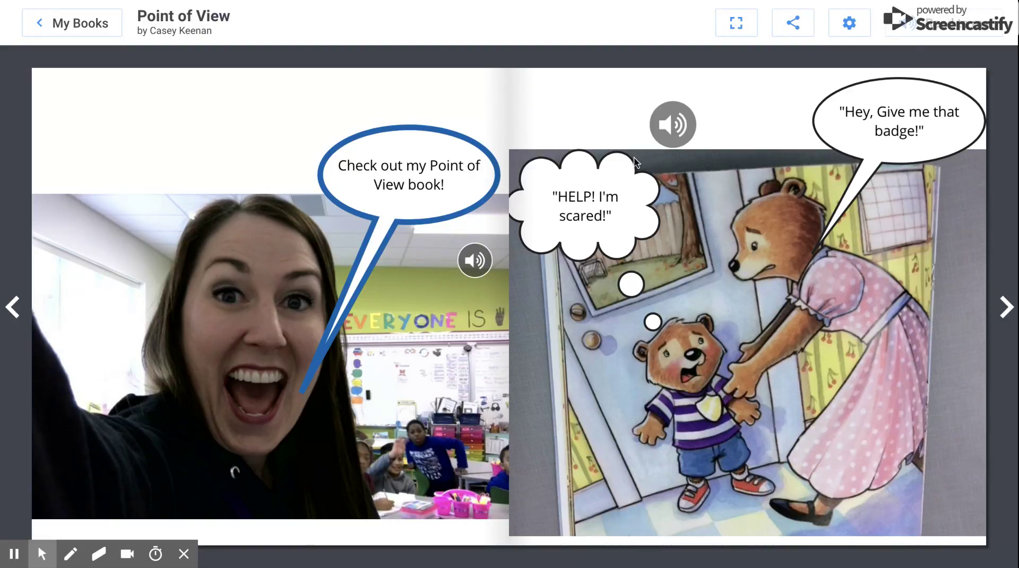
{"action": "left_click", "coordinate": [675, 133]}
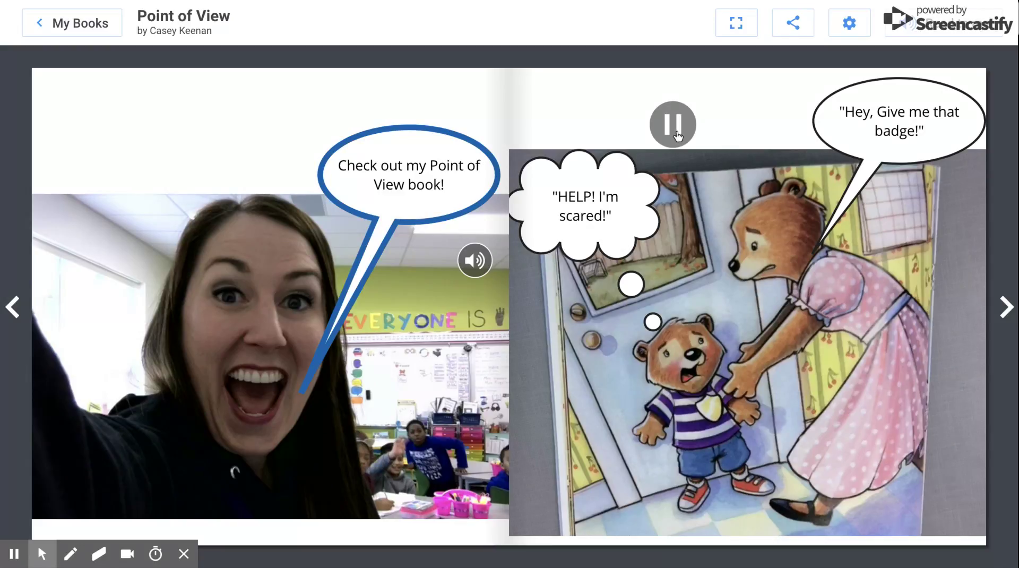
{"action": "left_click", "coordinate": [675, 132]}
{"action": "left_click", "coordinate": [676, 133]}
{"action": "left_click", "coordinate": [675, 133]}
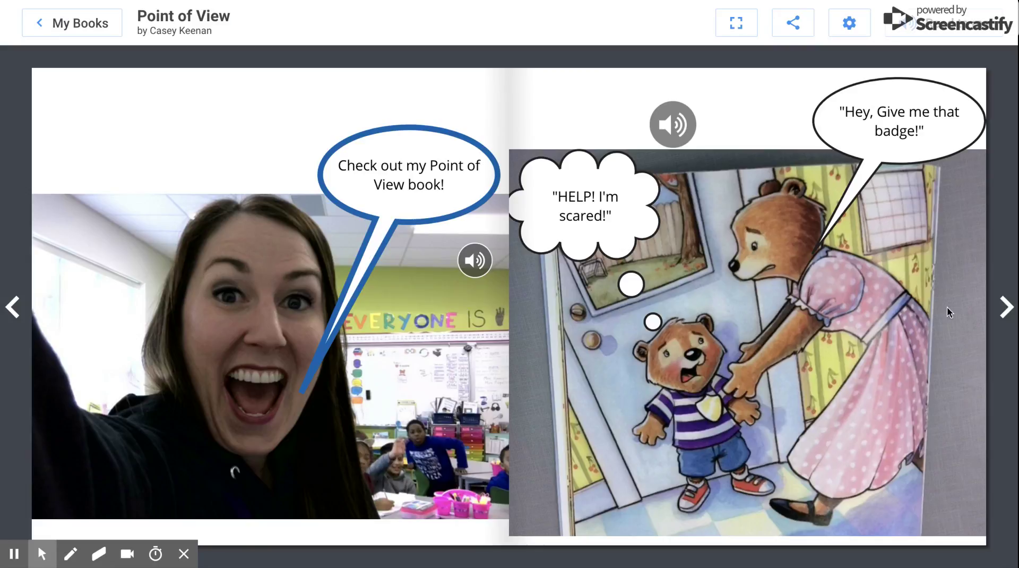
{"action": "left_click", "coordinate": [1003, 308]}
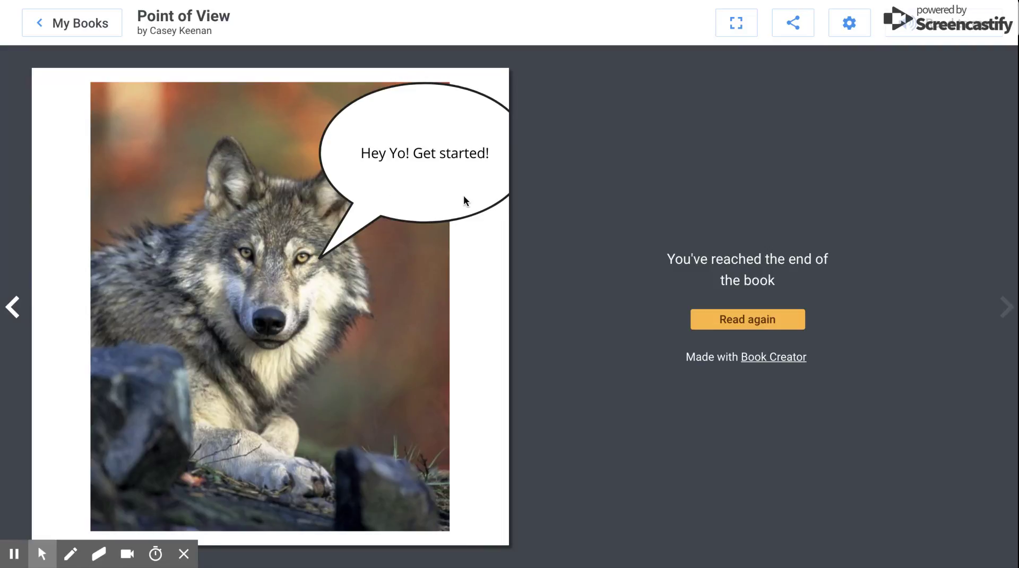
{"action": "left_click", "coordinate": [90, 23]}
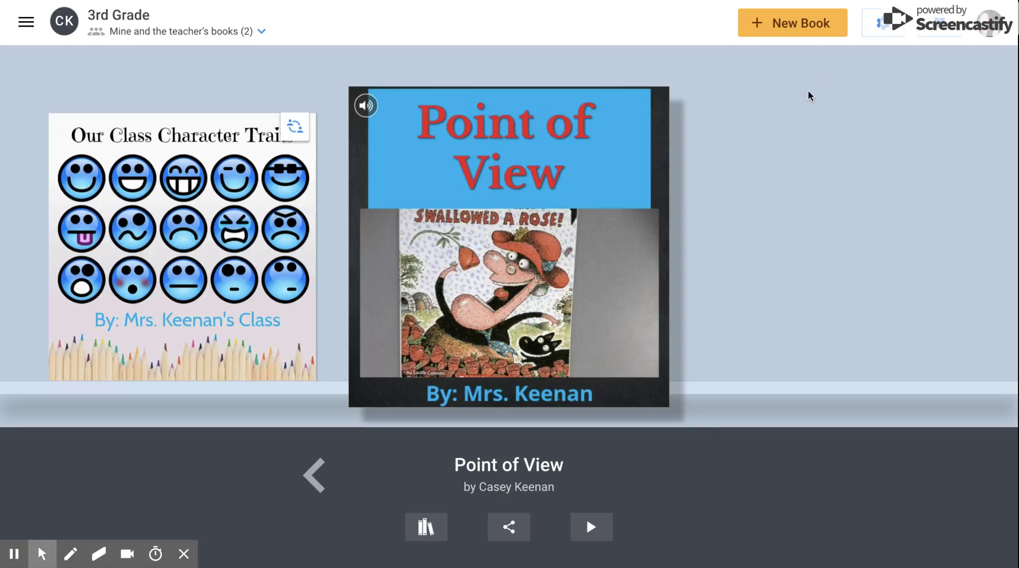
Create a new book using the Square 1:1 shape
{"action": "left_click", "coordinate": [806, 28]}
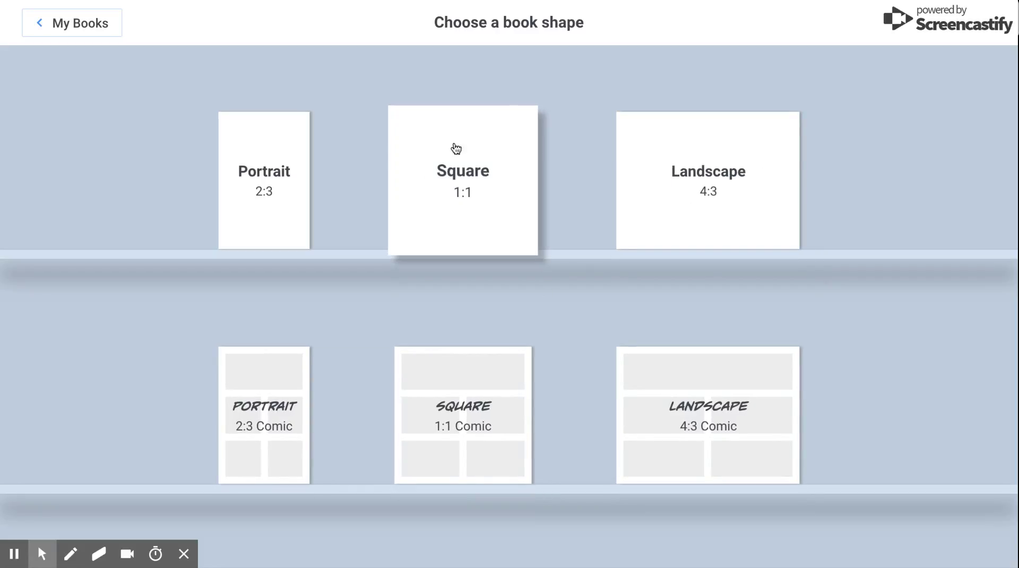
{"action": "left_click", "coordinate": [472, 204]}
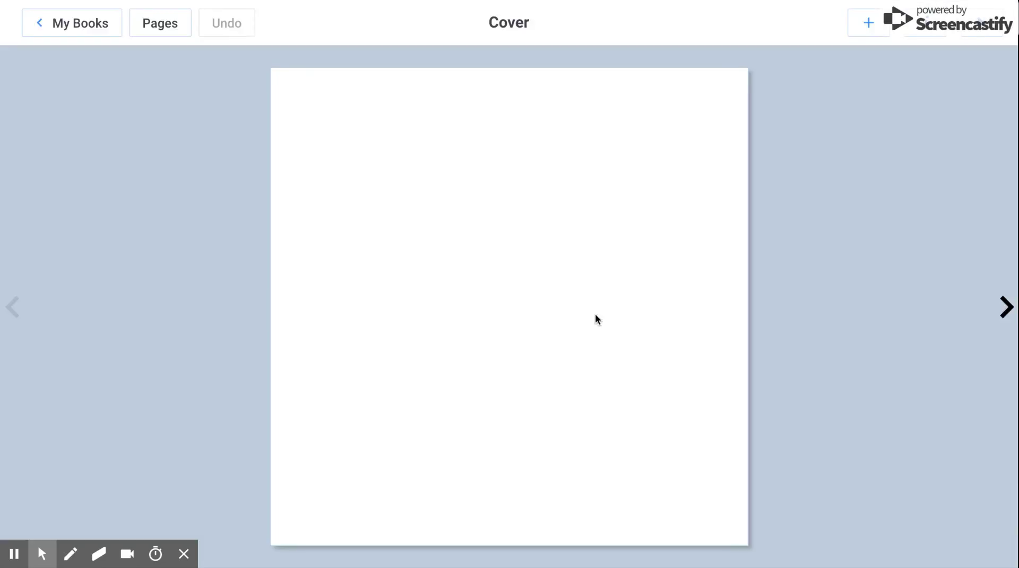
Open the add menu, check the Shapes list, and open the Media image import window
{"action": "left_click", "coordinate": [491, 6]}
{"action": "left_click", "coordinate": [868, 26]}
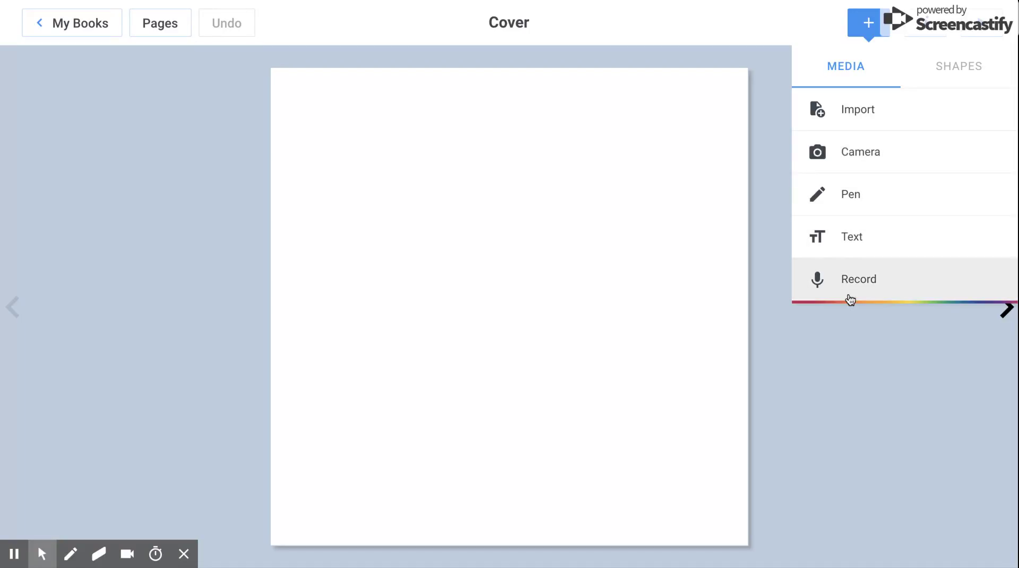
{"action": "left_click", "coordinate": [960, 69]}
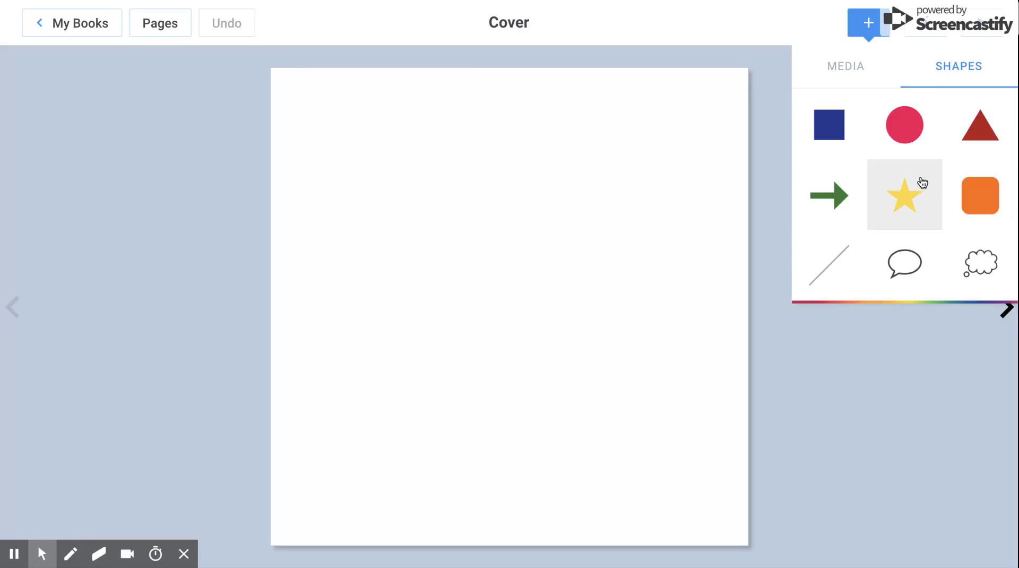
{"action": "left_click", "coordinate": [856, 69]}
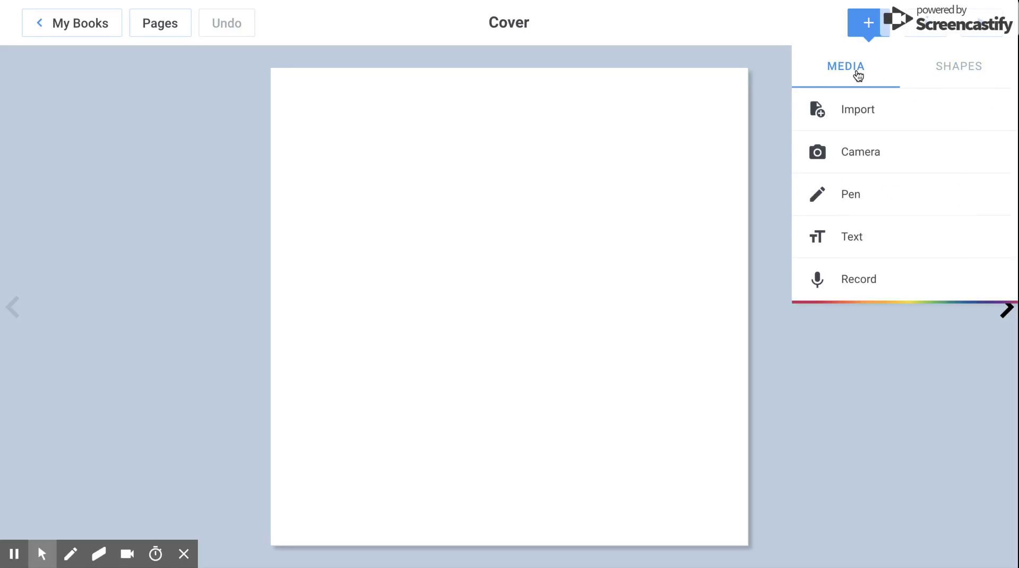
{"action": "left_click", "coordinate": [860, 110]}
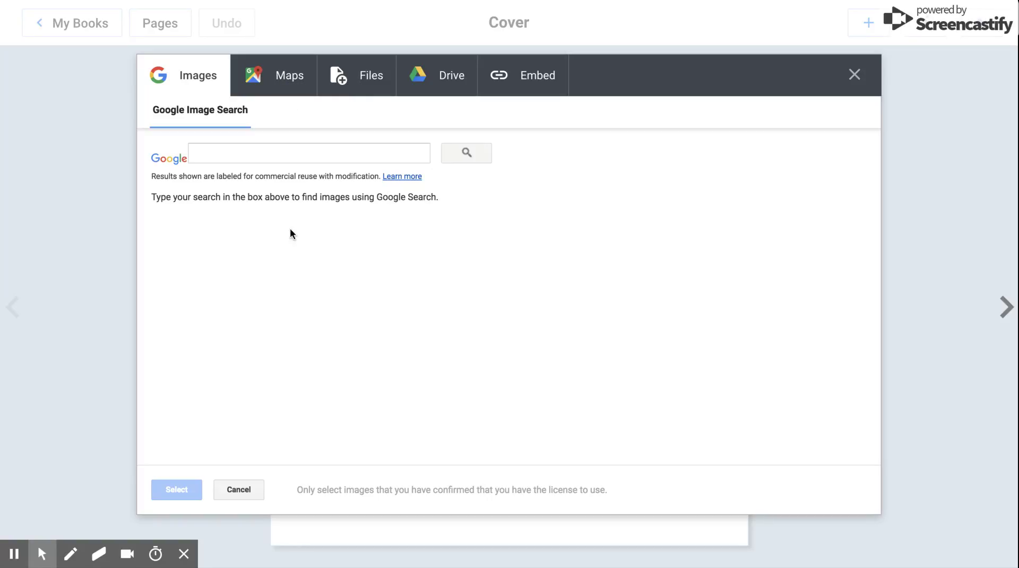
Search Google Images for 'wolf' and insert the wolf-in-snow photo onto the cover
{"action": "left_click", "coordinate": [278, 154]}
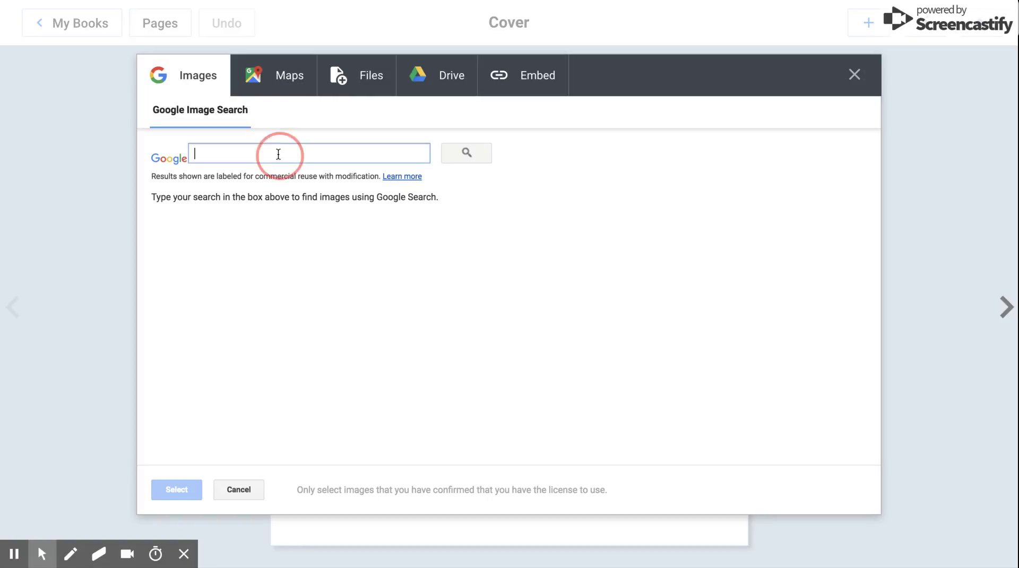
{"action": "type", "text": "wolf"}
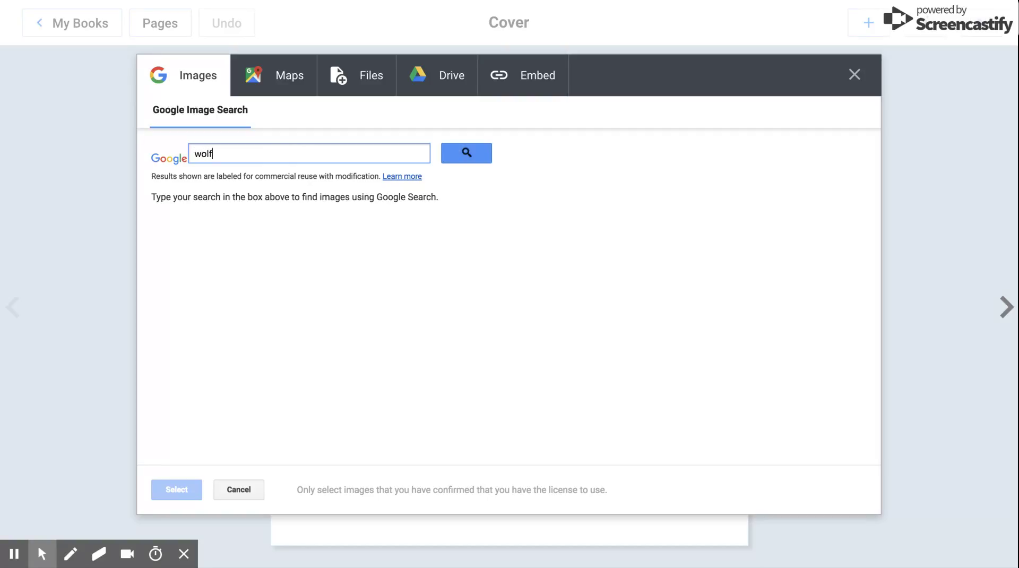
{"action": "key", "text": "Return"}
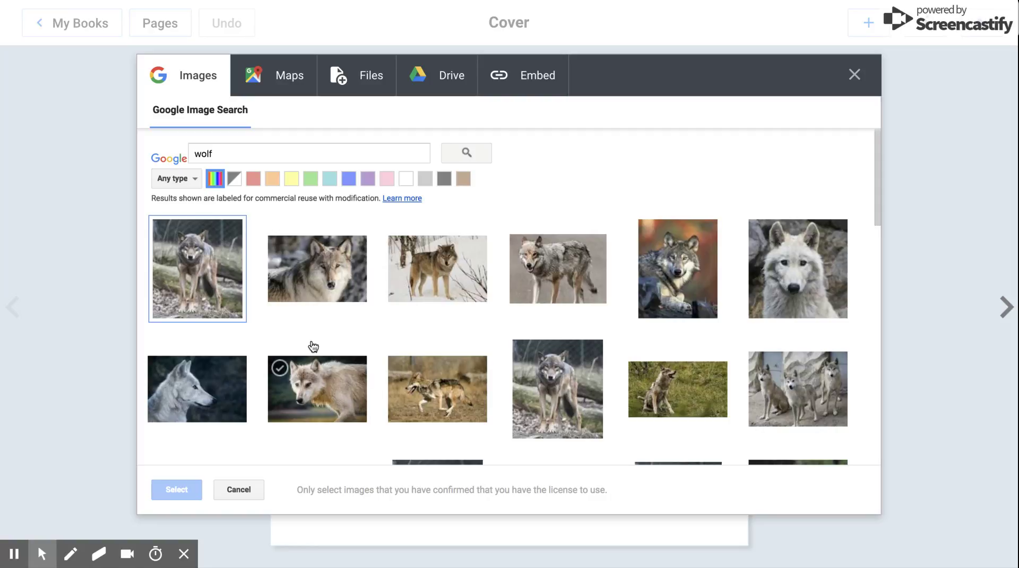
{"action": "left_click", "coordinate": [452, 274]}
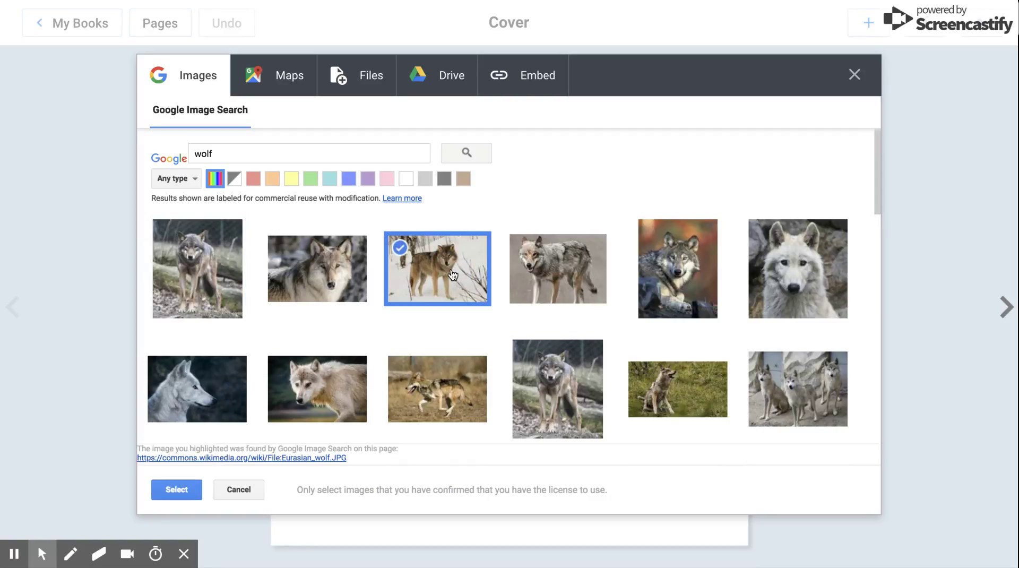
{"action": "left_click", "coordinate": [176, 489]}
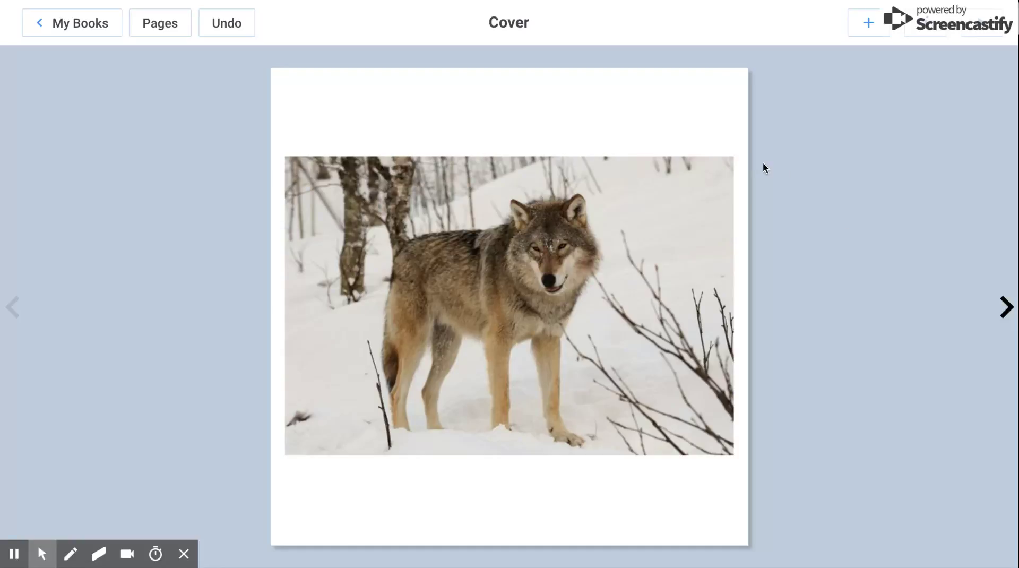
Add a 'My Wolf Project' text box and drag it above the wolf photo
{"action": "left_click", "coordinate": [866, 25]}
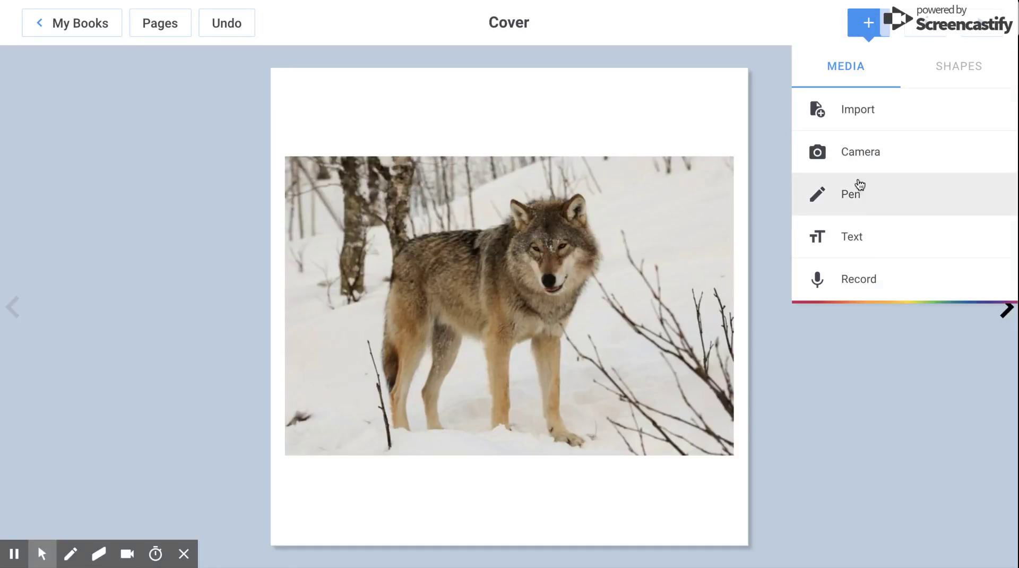
{"action": "left_click", "coordinate": [858, 238]}
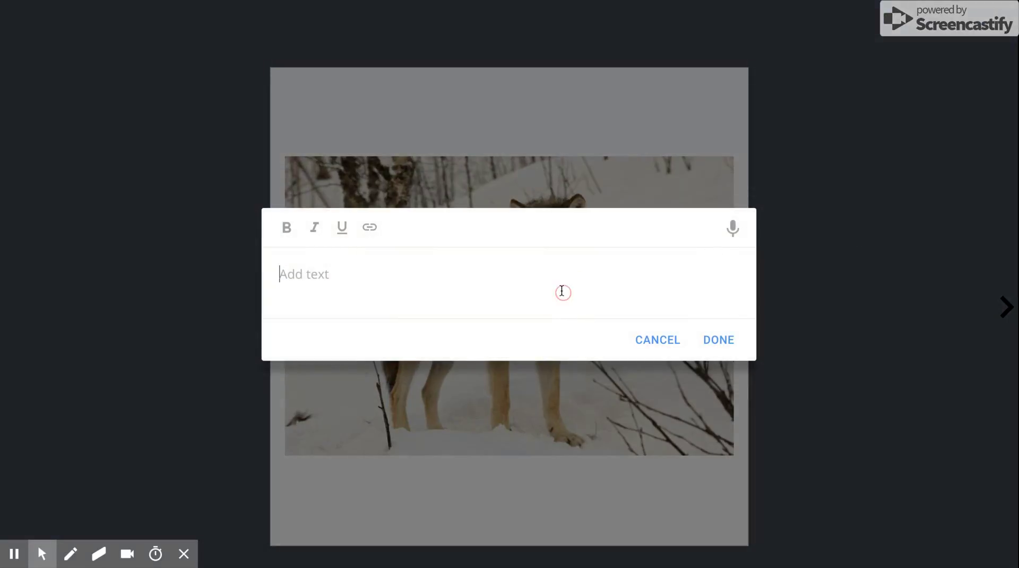
{"action": "type", "text": "My Wo"}
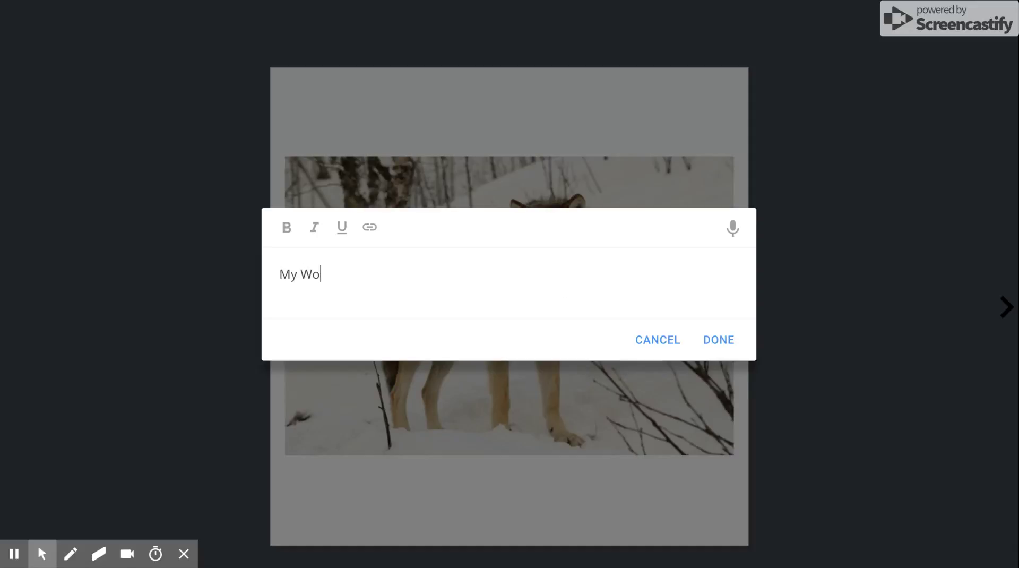
{"action": "type", "text": "lf Project"}
{"action": "left_click", "coordinate": [718, 340]}
{"action": "left_click_drag", "start_coordinate": [434, 167], "coordinate": [492, 115]}
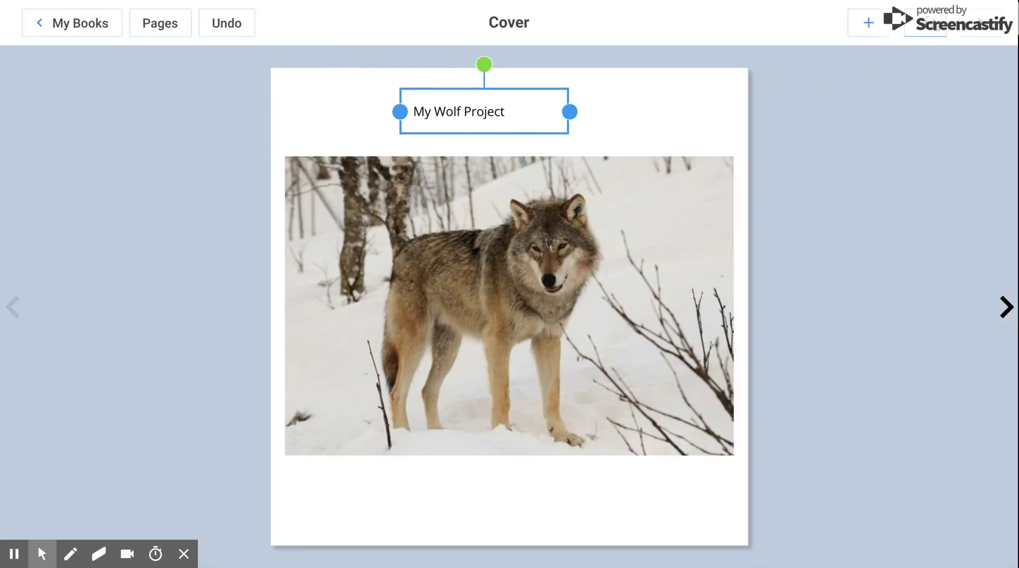
Make the title size 39, centred, bold, in the Calligraffitti handwriting font
{"action": "left_click", "coordinate": [936, 29]}
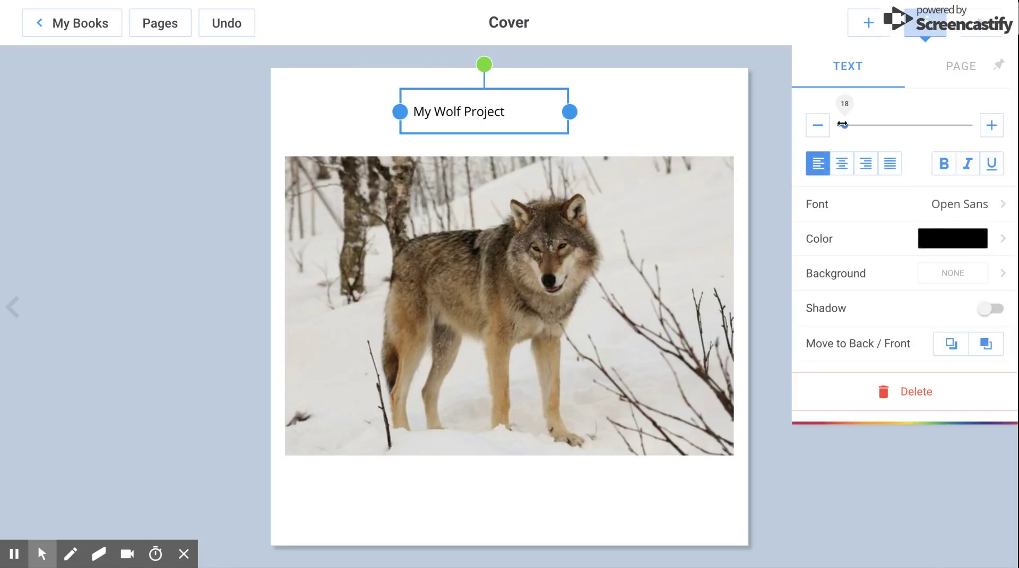
{"action": "mouse_move", "coordinate": [842, 124]}
{"action": "left_mouse_down"}
{"action": "mouse_move", "coordinate": [898, 124]}
{"action": "mouse_move", "coordinate": [855, 123]}
{"action": "left_mouse_up"}
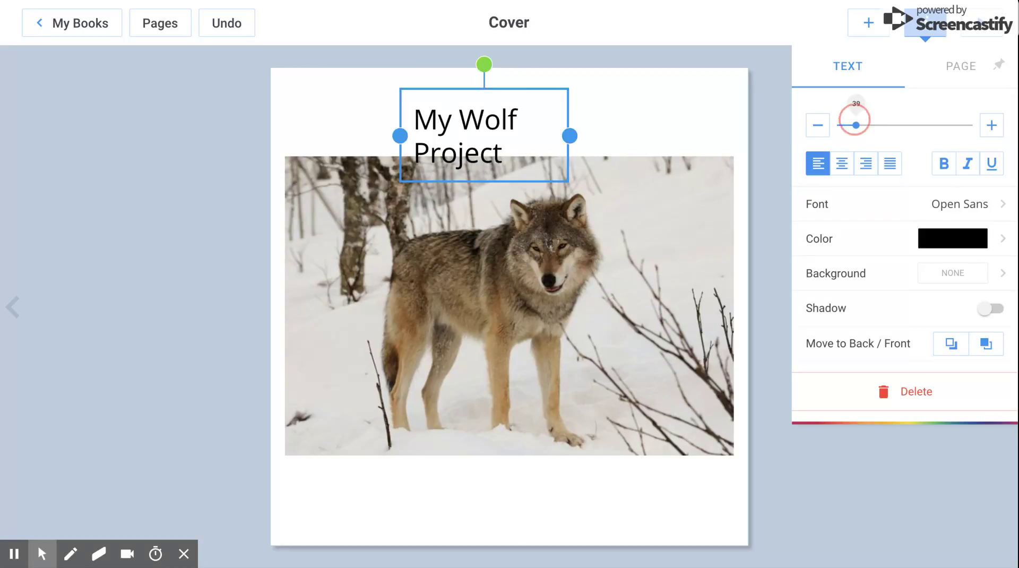
{"action": "left_click", "coordinate": [842, 163]}
{"action": "left_click", "coordinate": [943, 166]}
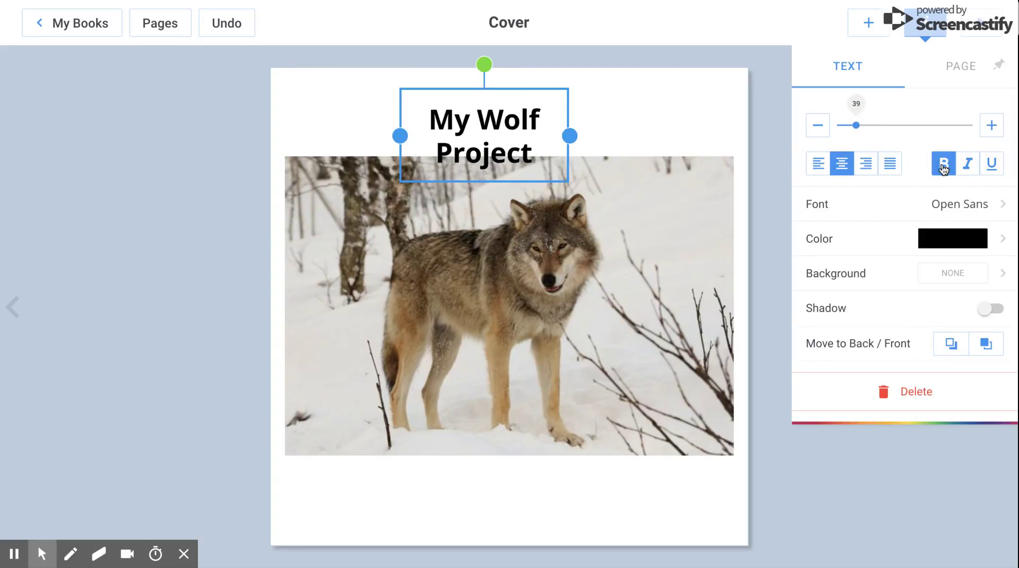
{"action": "left_click", "coordinate": [935, 204]}
{"action": "scroll", "coordinate": [907, 292], "scroll_direction": "down", "scroll_amount": 4}
{"action": "scroll", "coordinate": [906, 296], "scroll_direction": "down", "scroll_amount": 2}
{"action": "left_click", "coordinate": [882, 333]}
{"action": "left_click", "coordinate": [861, 357]}
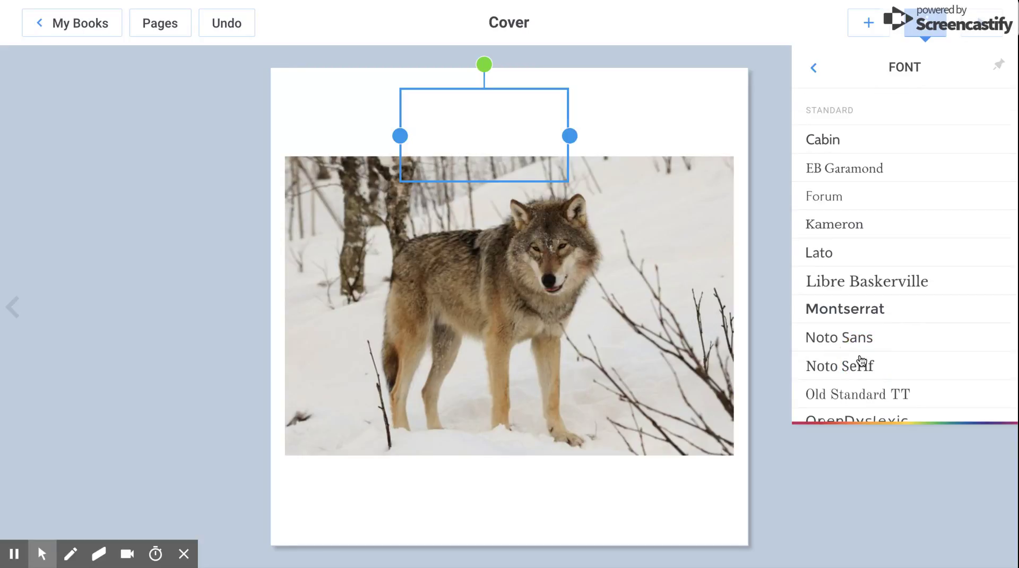
{"action": "left_click", "coordinate": [819, 73]}
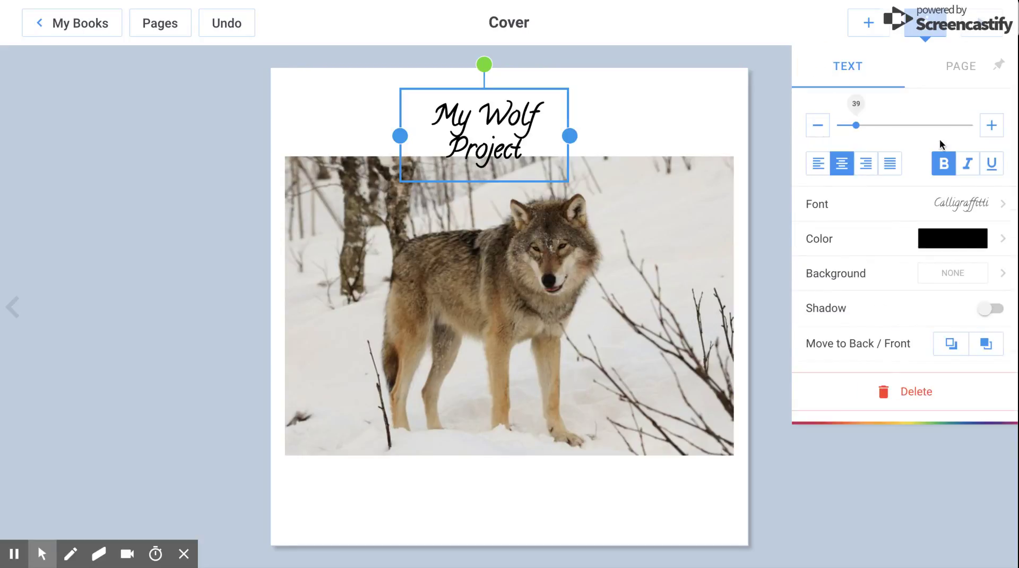
Colour the title purple, add a drop shadow, and bring it to the front
{"action": "left_click", "coordinate": [946, 238]}
{"action": "left_click", "coordinate": [931, 229]}
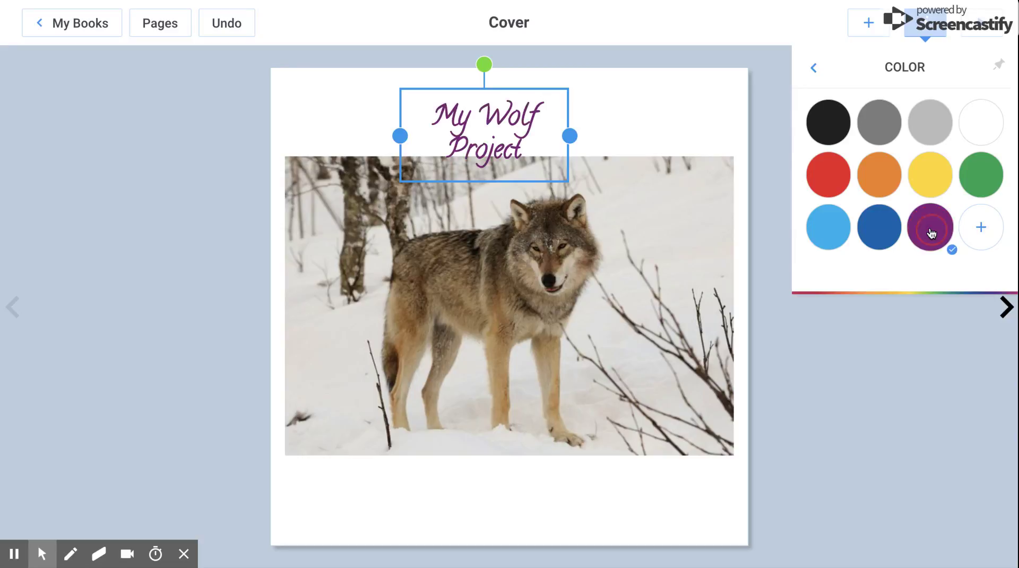
{"action": "left_click", "coordinate": [990, 237]}
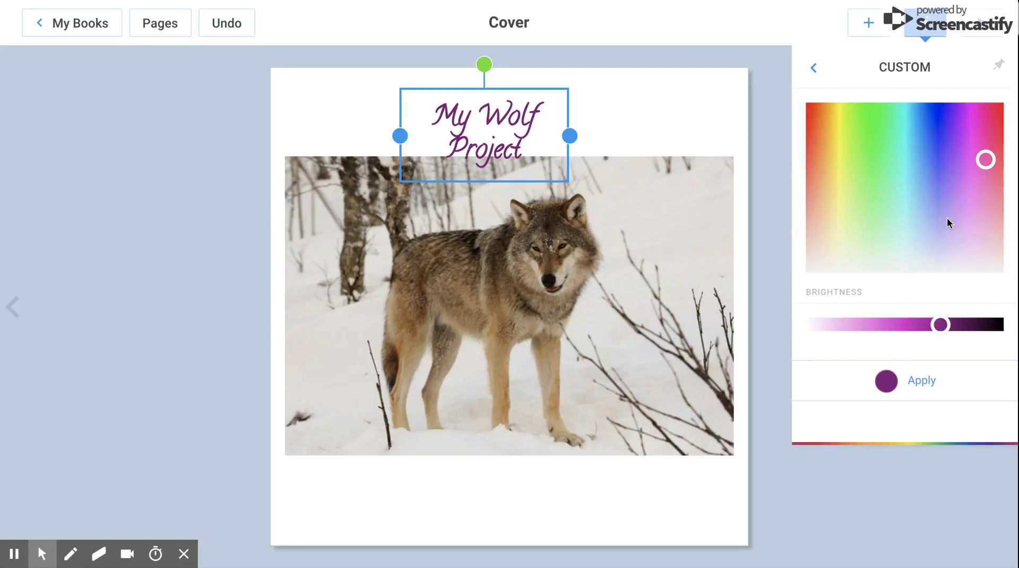
{"action": "left_click", "coordinate": [814, 70]}
{"action": "left_click", "coordinate": [815, 72]}
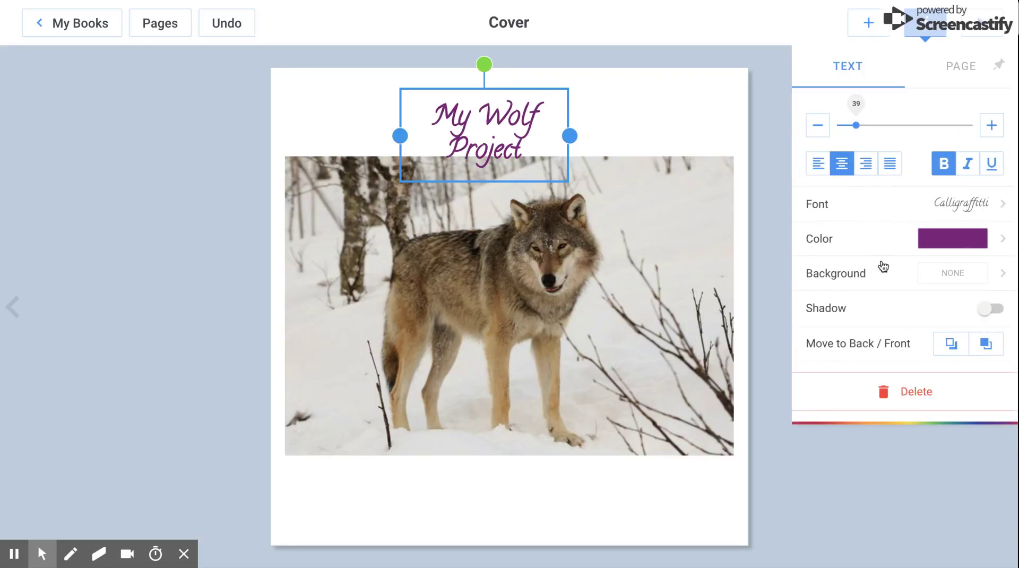
{"action": "left_click", "coordinate": [985, 314]}
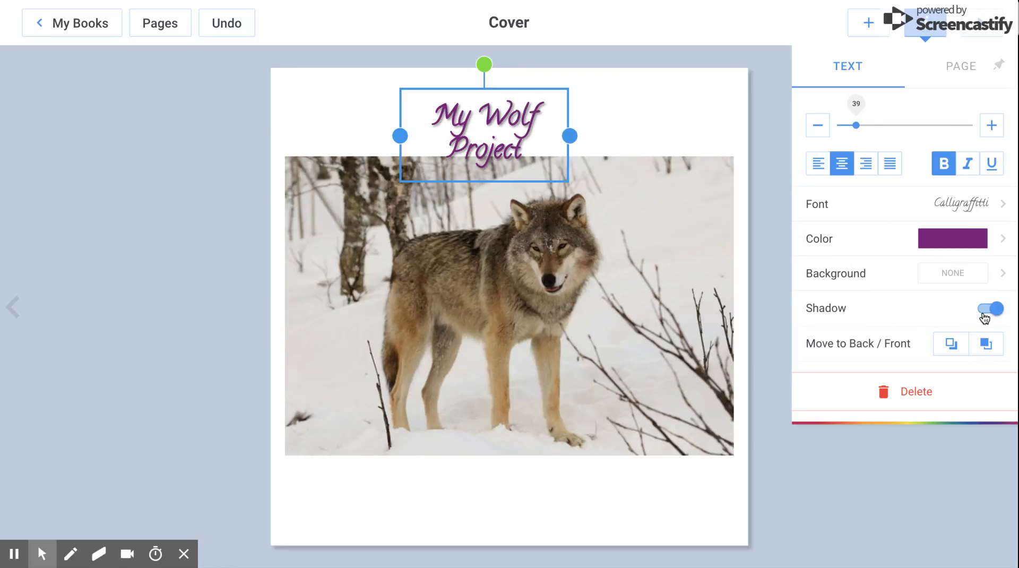
{"action": "left_click", "coordinate": [984, 345]}
Move the title onto the photo's upper right, keeping it in front of the photo
{"action": "left_click_drag", "start_coordinate": [513, 154], "coordinate": [680, 238]}
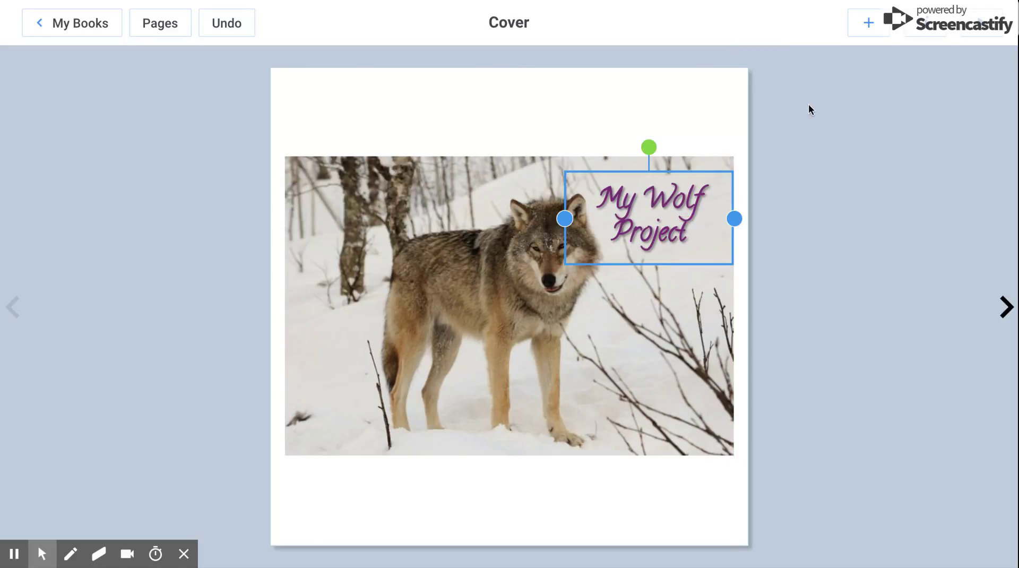
{"action": "left_click", "coordinate": [925, 39]}
{"action": "left_click", "coordinate": [953, 343]}
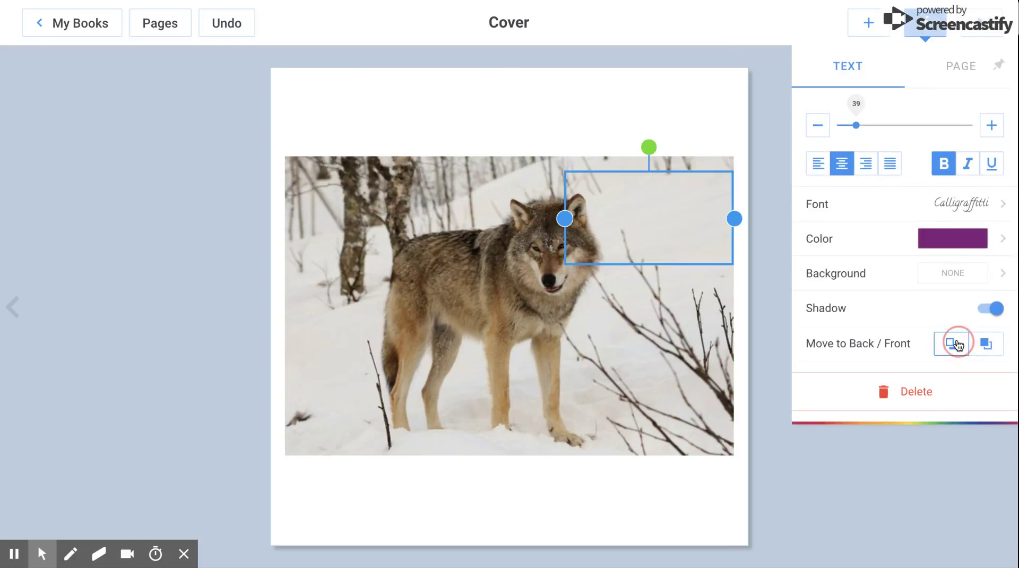
{"action": "left_click", "coordinate": [986, 343]}
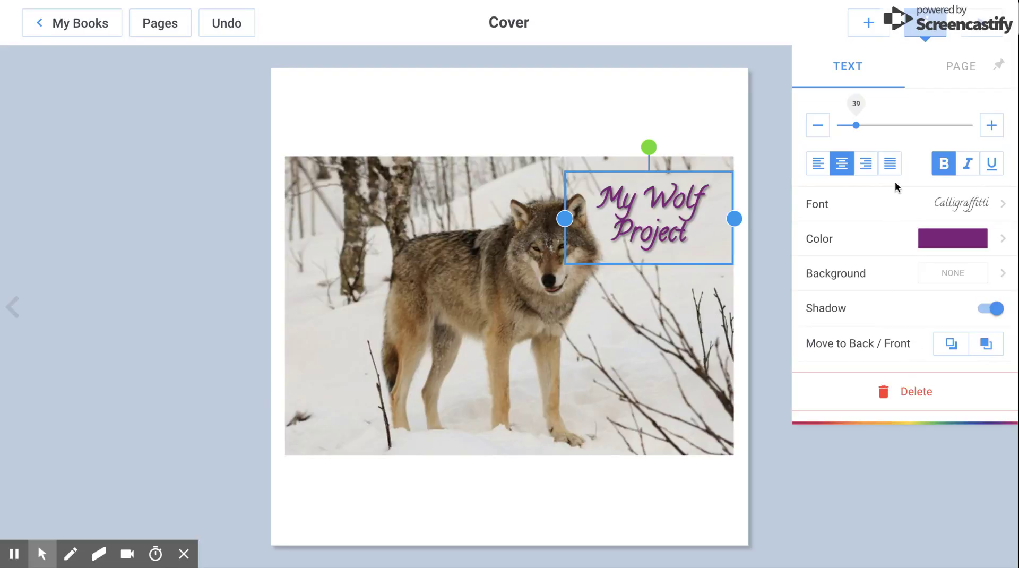
Try a lavender page background, then a grid paper background
{"action": "left_click", "coordinate": [957, 74]}
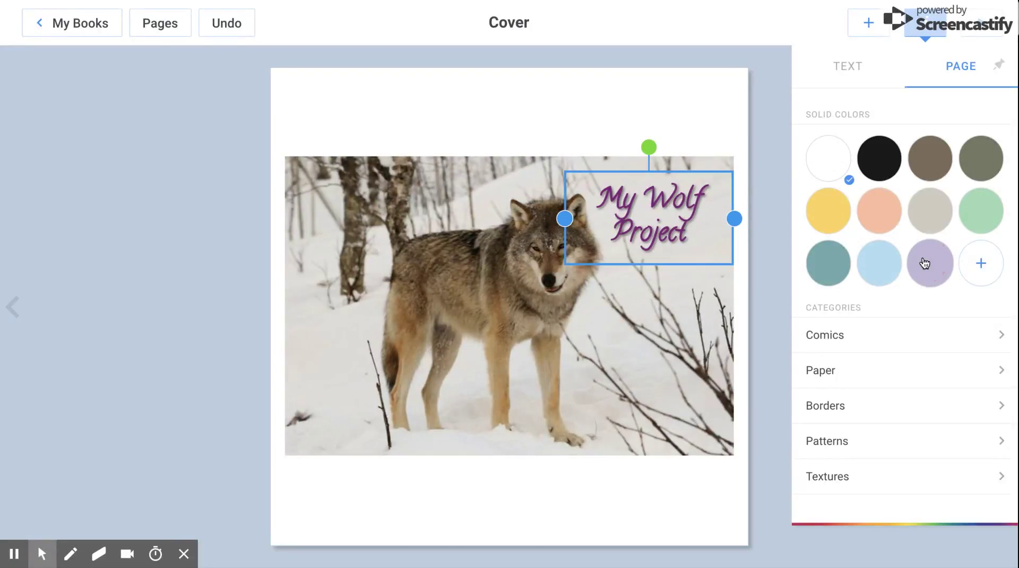
{"action": "left_click", "coordinate": [924, 262]}
{"action": "scroll", "coordinate": [887, 393], "scroll_direction": "down", "scroll_amount": 1}
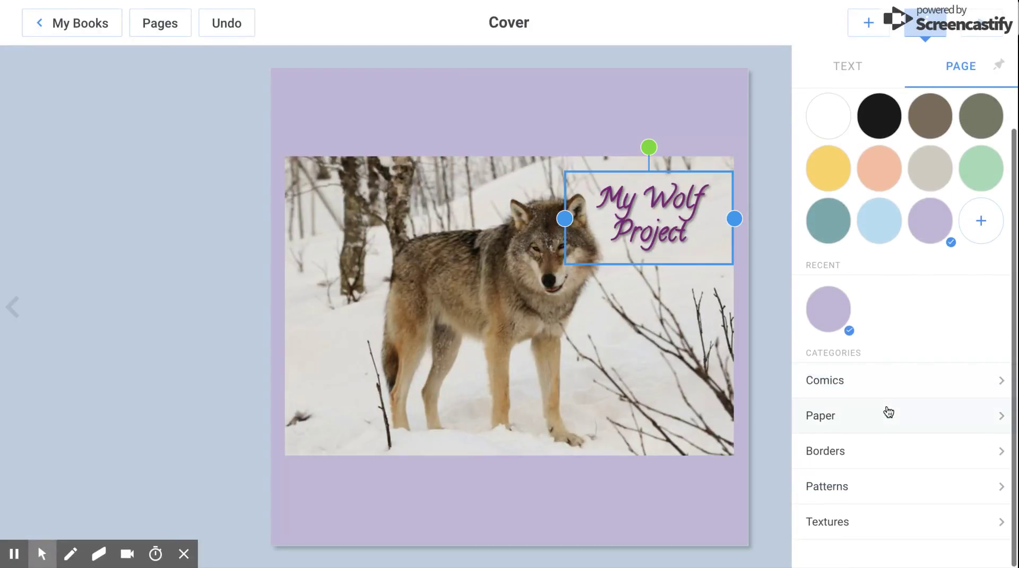
{"action": "left_click", "coordinate": [886, 430]}
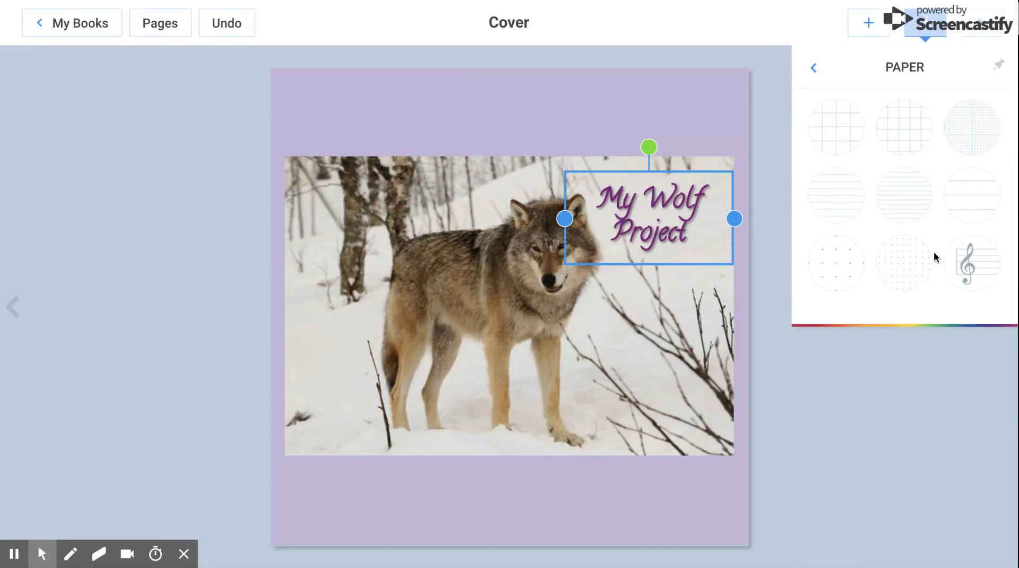
{"action": "left_click", "coordinate": [846, 119]}
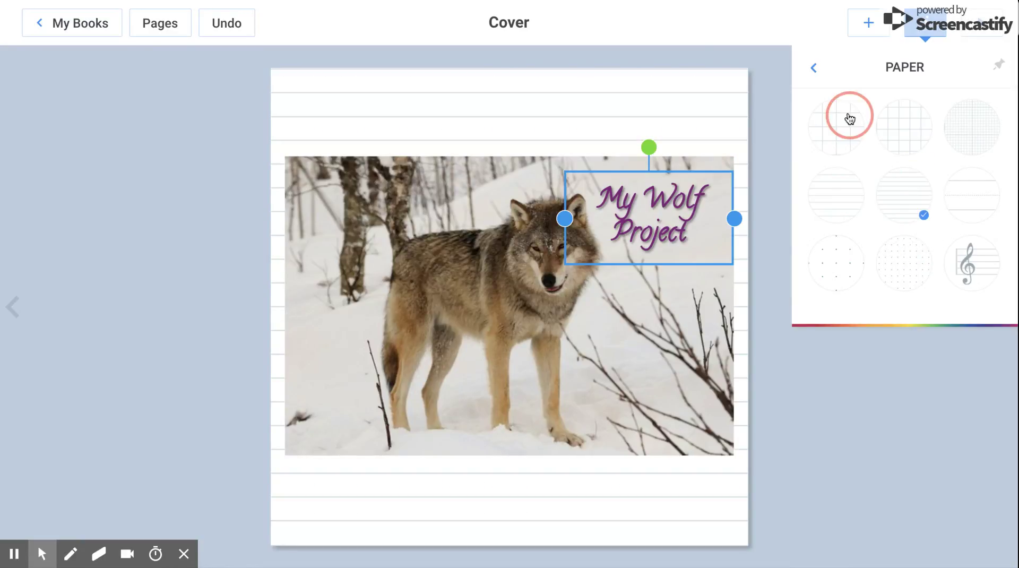
{"action": "left_click", "coordinate": [812, 68]}
Apply the blue comic-burst background from Comics, then deselect the title
{"action": "left_click", "coordinate": [877, 423]}
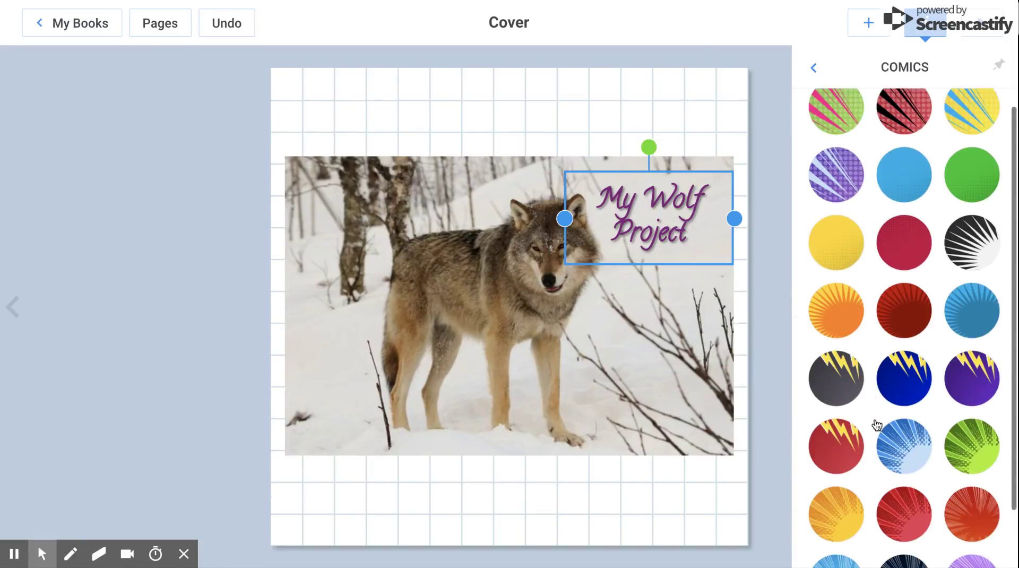
{"action": "scroll", "coordinate": [876, 424], "scroll_direction": "down", "scroll_amount": 1}
{"action": "left_click", "coordinate": [900, 377]}
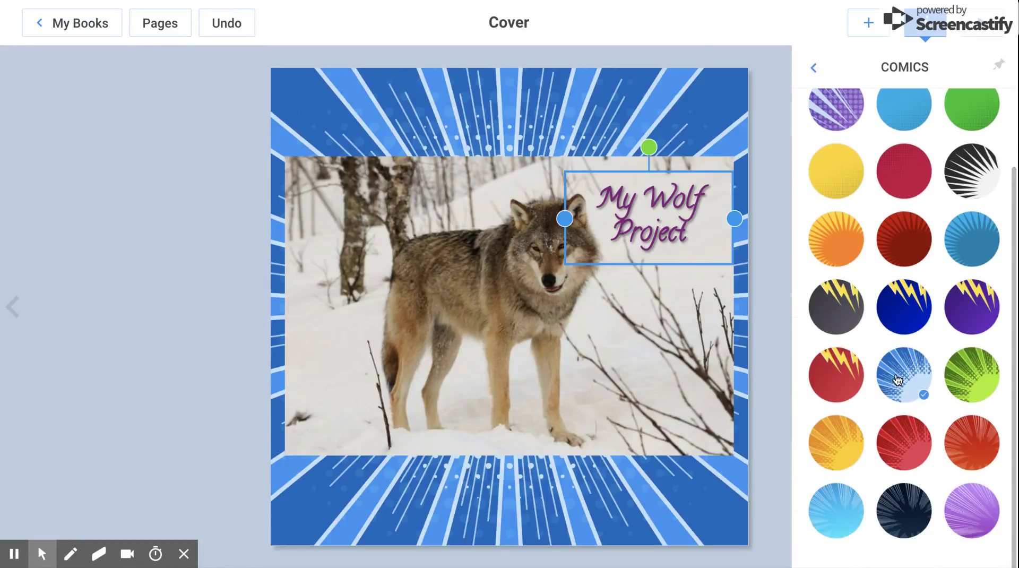
{"action": "left_click", "coordinate": [815, 70]}
{"action": "scroll", "coordinate": [848, 310], "scroll_direction": "down", "scroll_amount": 2}
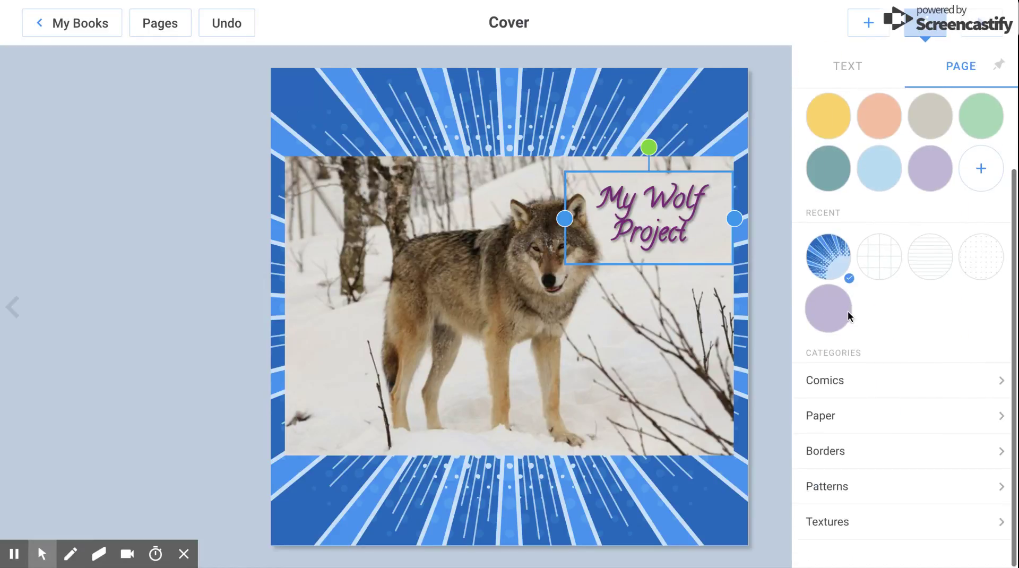
{"action": "left_click", "coordinate": [866, 496]}
{"action": "scroll", "coordinate": [866, 499], "scroll_direction": "down", "scroll_amount": 1}
{"action": "left_click", "coordinate": [823, 75]}
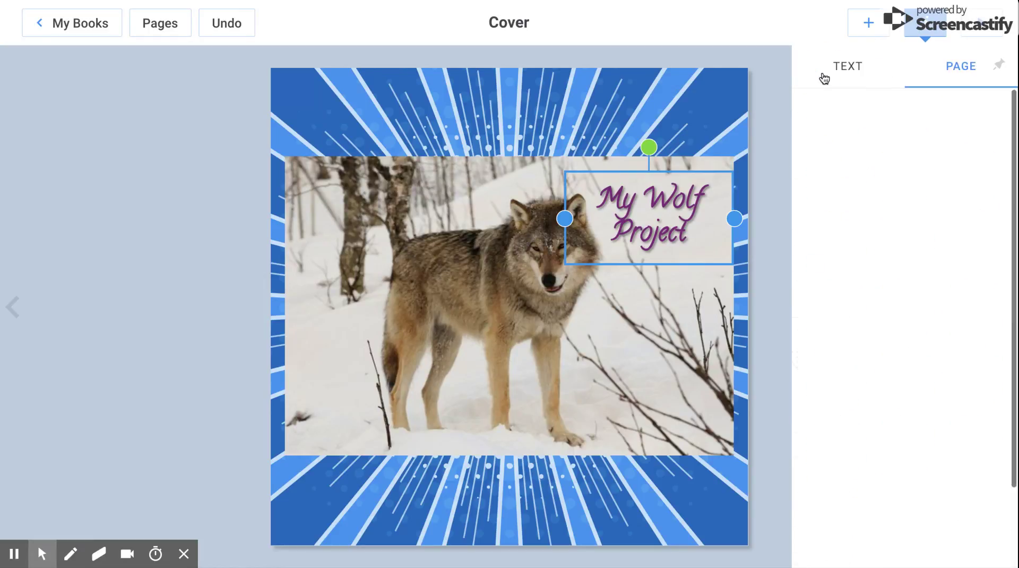
{"action": "left_click", "coordinate": [859, 85]}
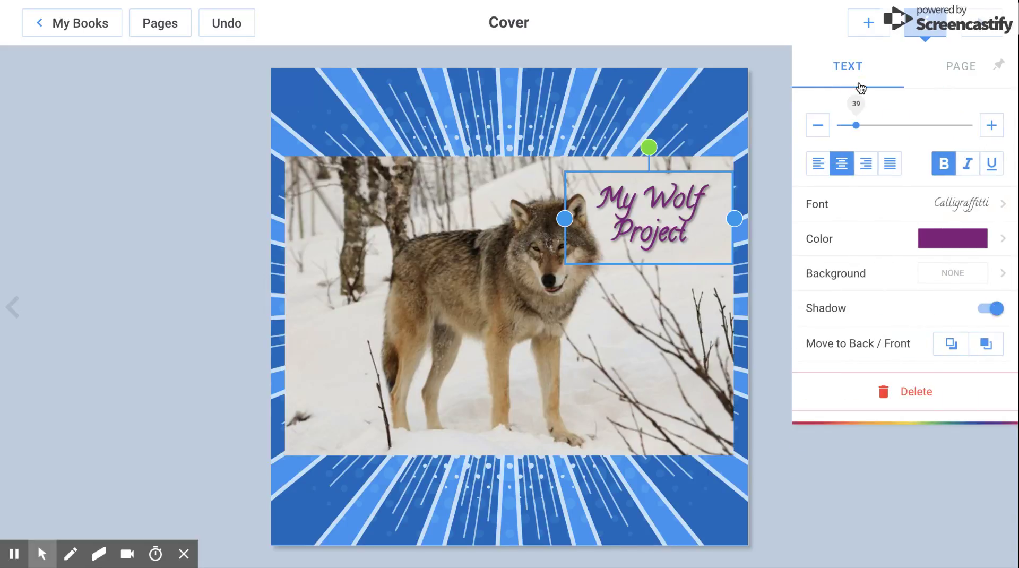
{"action": "left_click", "coordinate": [665, 119]}
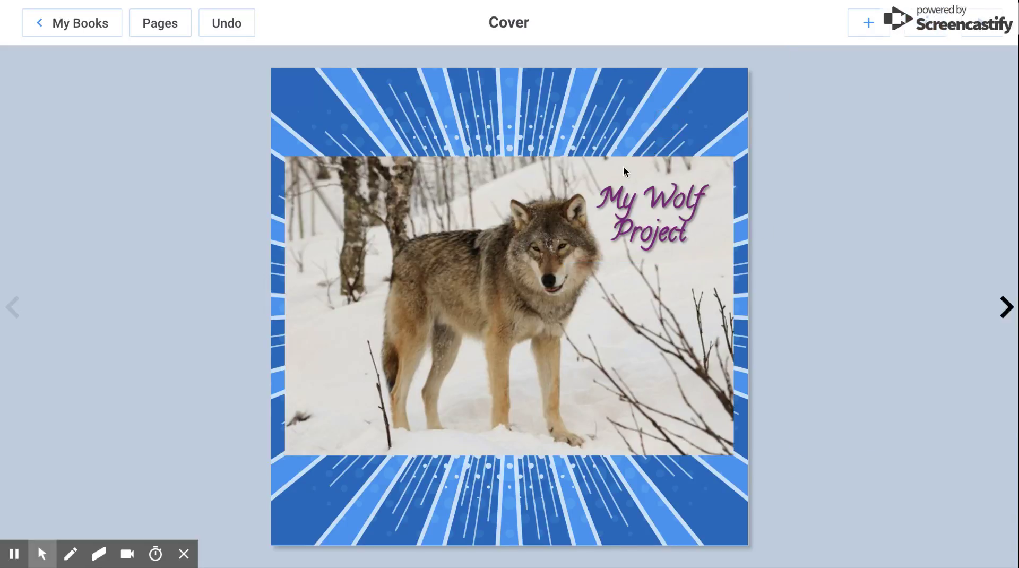
On page 2, start a freehand drawing and draw a looping black line
{"action": "left_click", "coordinate": [1004, 308]}
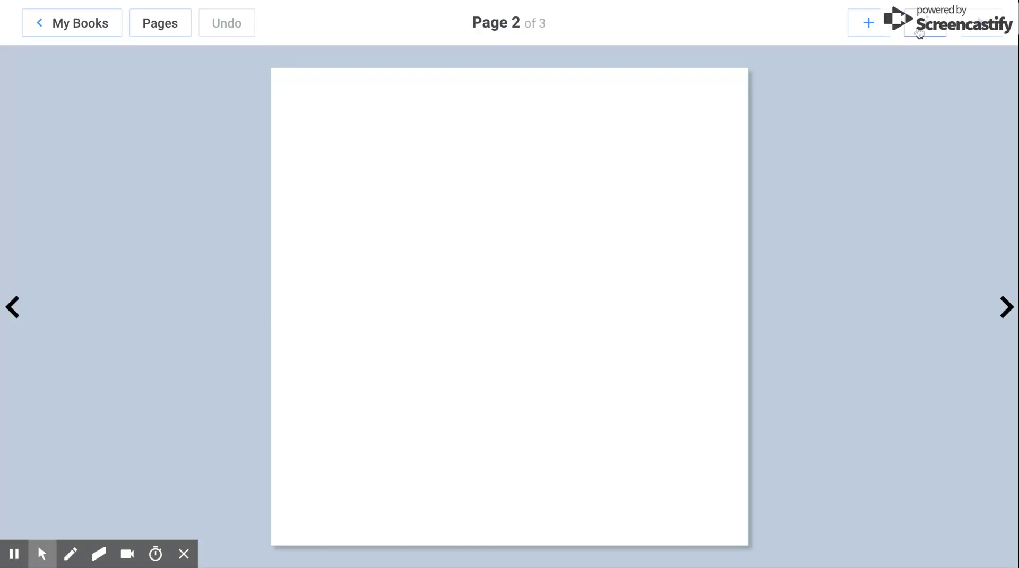
{"action": "left_click", "coordinate": [866, 25]}
{"action": "left_click", "coordinate": [869, 198]}
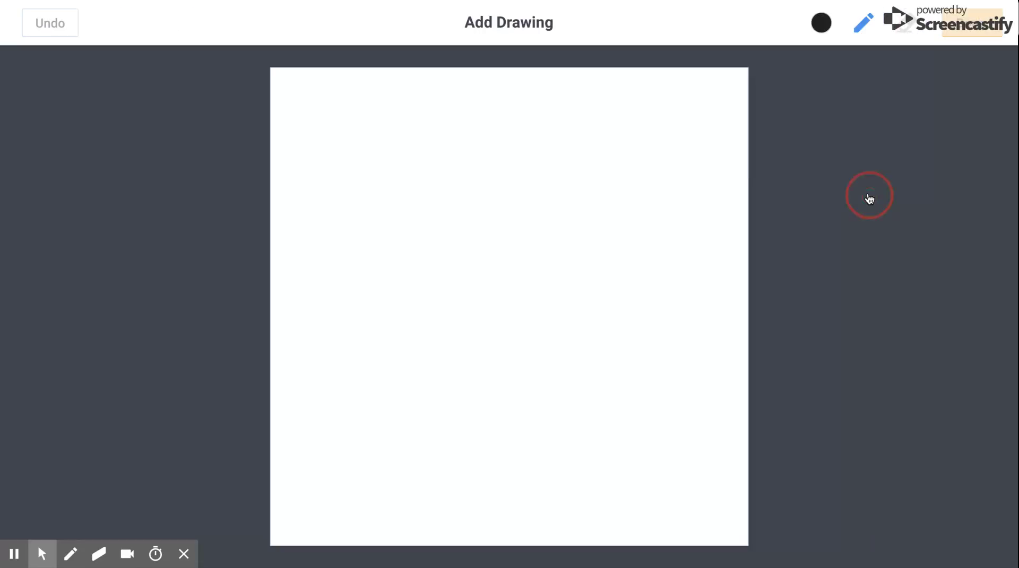
{"action": "mouse_move", "coordinate": [324, 252]}
{"action": "left_mouse_down"}
{"action": "mouse_move", "coordinate": [377, 113]}
{"action": "mouse_move", "coordinate": [429, 296]}
{"action": "mouse_move", "coordinate": [505, 186]}
{"action": "mouse_move", "coordinate": [534, 347]}
{"action": "mouse_move", "coordinate": [589, 194]}
{"action": "left_mouse_up"}
Set the pen to green, erase part of the lower right loop, and place the drawing on page 2
{"action": "left_click", "coordinate": [820, 24]}
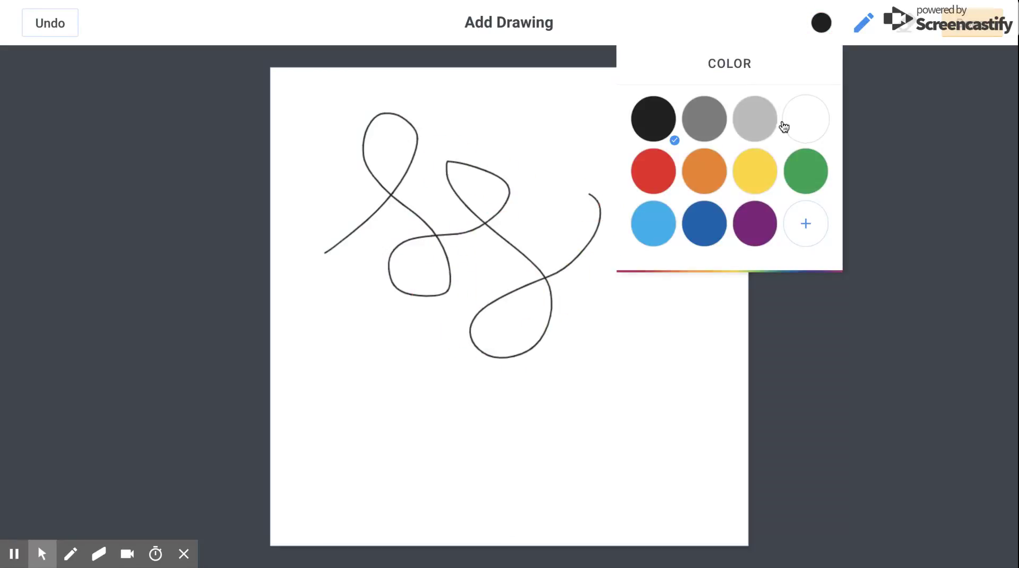
{"action": "left_click", "coordinate": [805, 161]}
{"action": "left_click", "coordinate": [904, 29]}
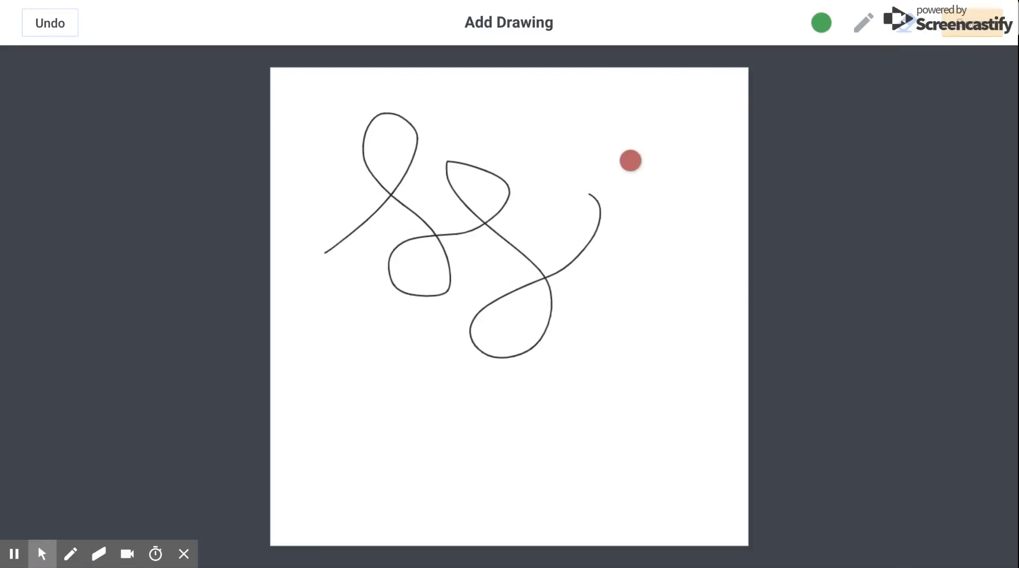
{"action": "mouse_move", "coordinate": [610, 177]}
{"action": "left_mouse_down"}
{"action": "mouse_move", "coordinate": [485, 345]}
{"action": "mouse_move", "coordinate": [618, 203]}
{"action": "left_mouse_up"}
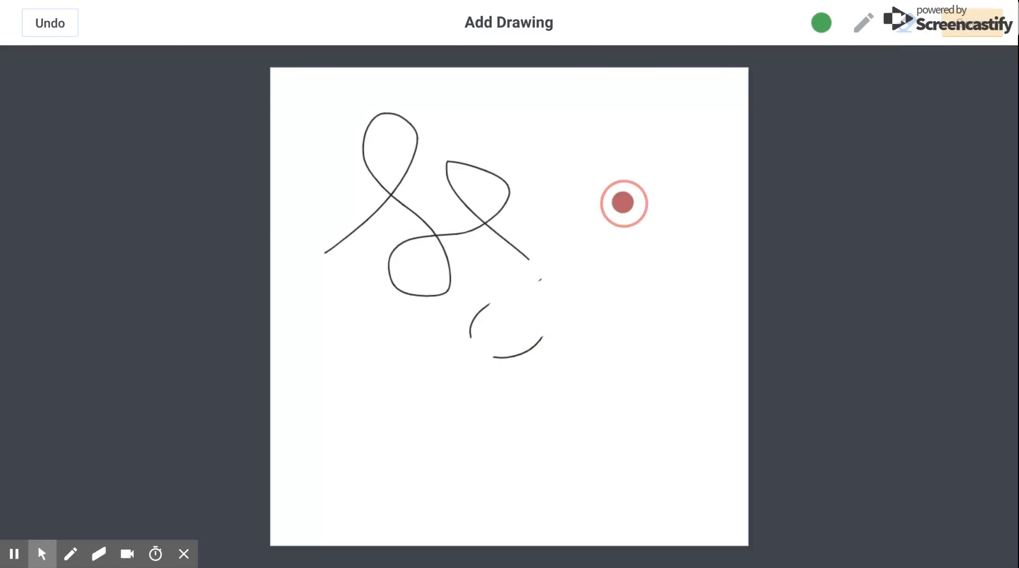
{"action": "left_click", "coordinate": [982, 23]}
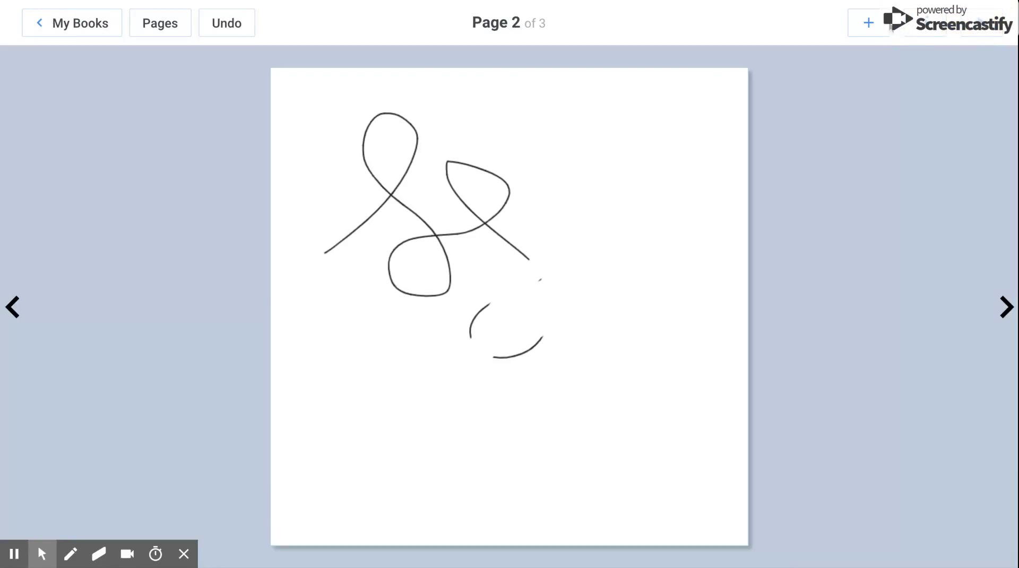
Record a sound clip and add it to page 2
{"action": "left_click", "coordinate": [884, 27]}
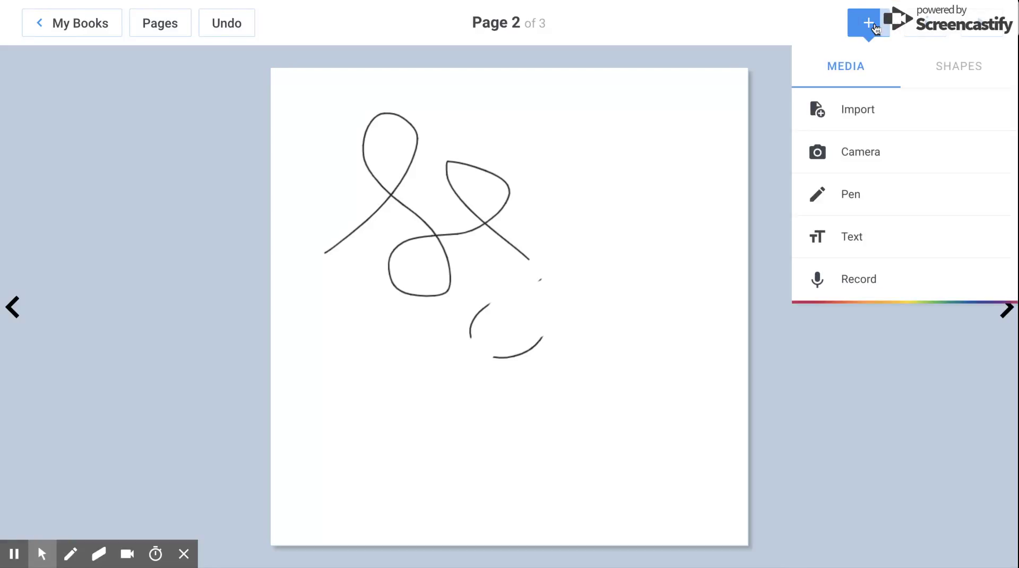
{"action": "left_click", "coordinate": [865, 278]}
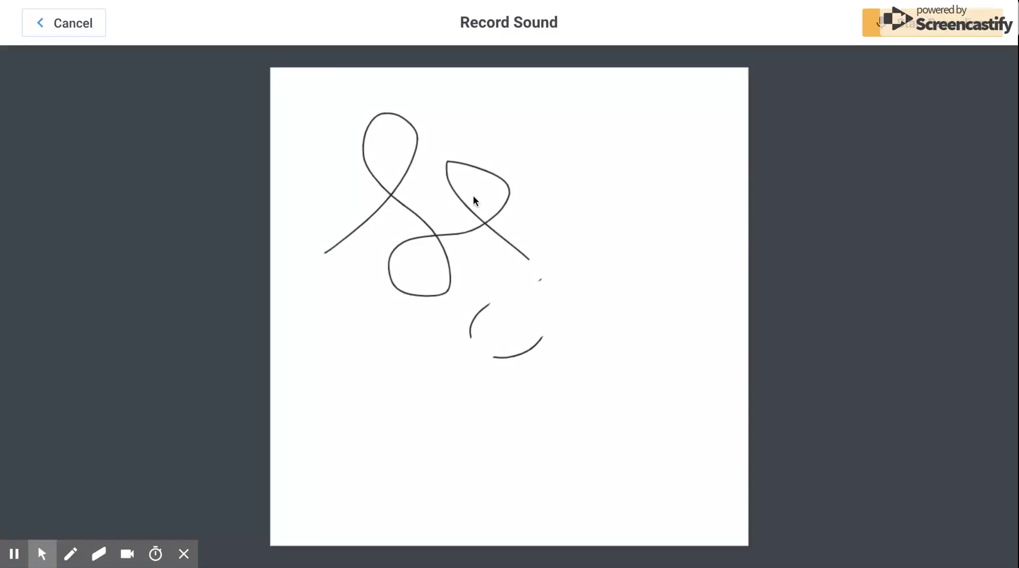
{"action": "left_click", "coordinate": [919, 29]}
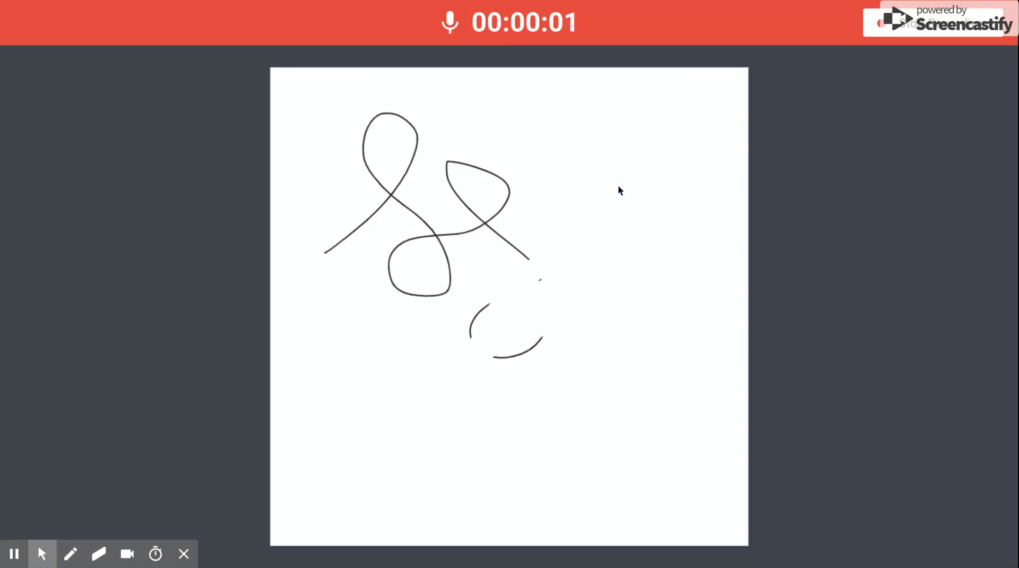
{"action": "left_click", "coordinate": [939, 33]}
{"action": "left_click", "coordinate": [607, 319]}
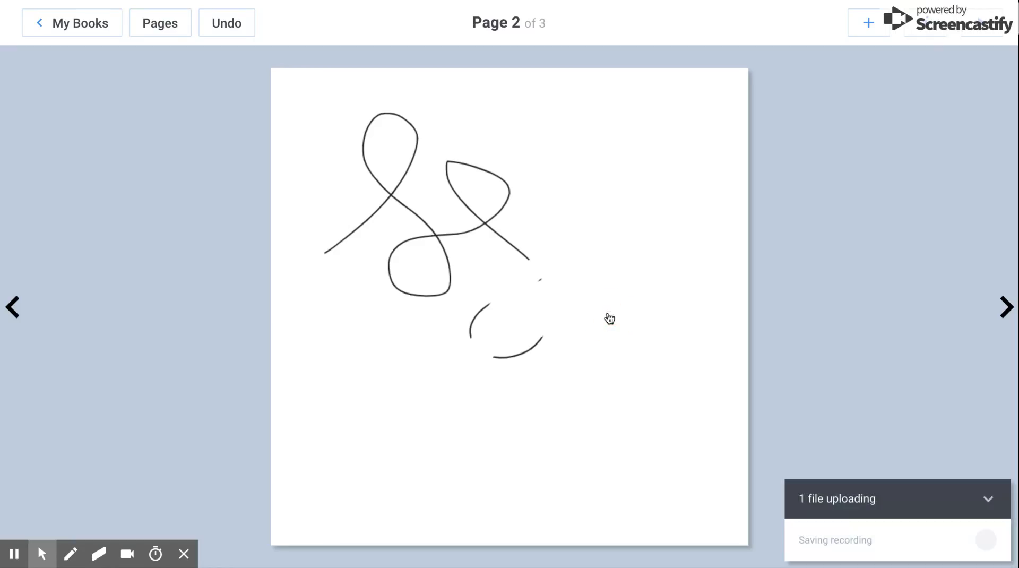
Move the sound icon to the page's upper right and enlarge it to about 87 px
{"action": "mouse_move", "coordinate": [516, 303]}
{"action": "left_mouse_down"}
{"action": "mouse_move", "coordinate": [610, 163]}
{"action": "mouse_move", "coordinate": [599, 146]}
{"action": "mouse_move", "coordinate": [657, 89]}
{"action": "mouse_move", "coordinate": [632, 97]}
{"action": "mouse_move", "coordinate": [646, 98]}
{"action": "left_mouse_up"}
{"action": "left_click_drag", "start_coordinate": [600, 136], "coordinate": [609, 142]}
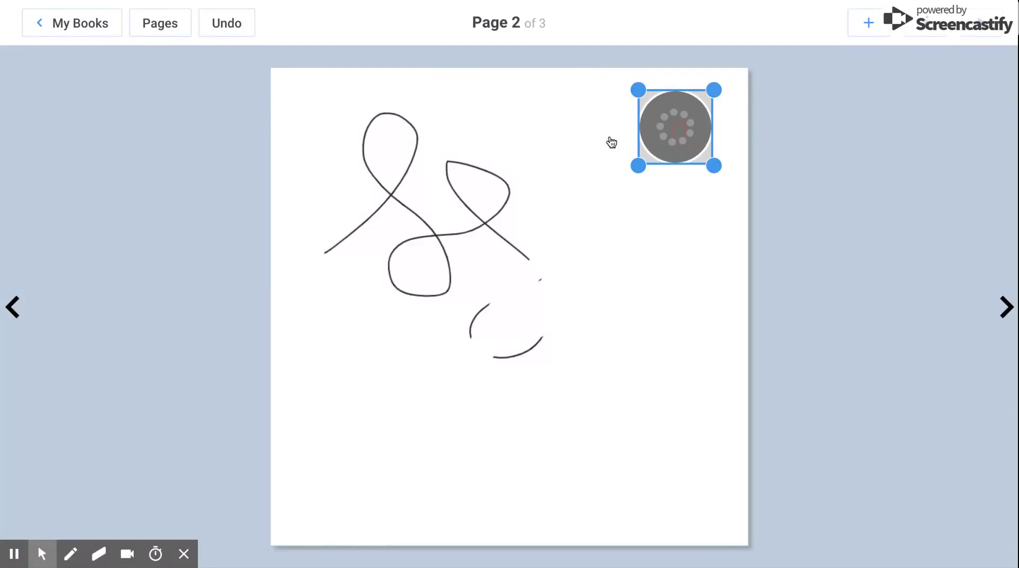
{"action": "left_click", "coordinate": [867, 24]}
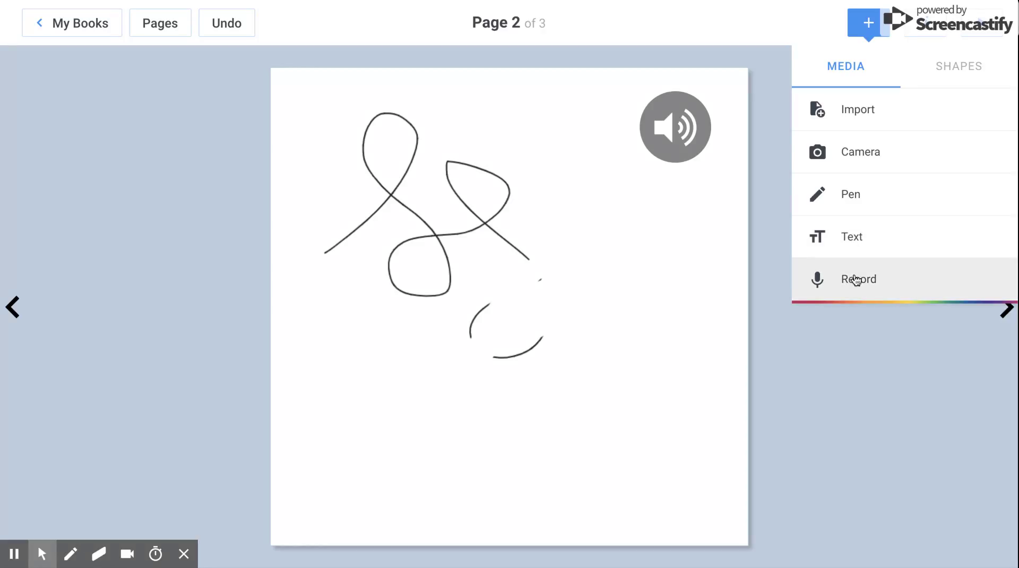
Add a speech bubble shape to the cover, after first placing one on page 2
{"action": "left_click", "coordinate": [952, 75]}
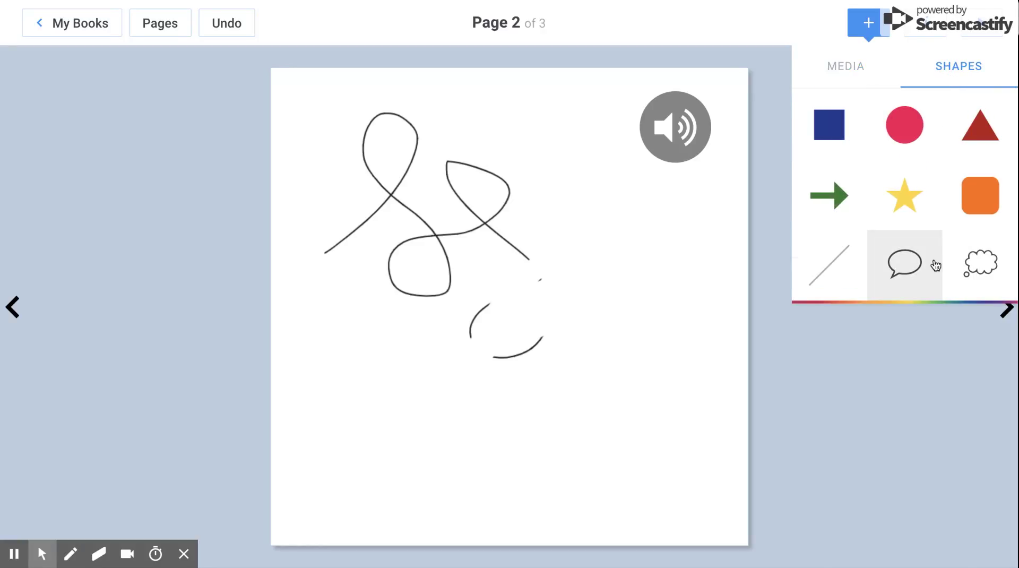
{"action": "left_click", "coordinate": [931, 262]}
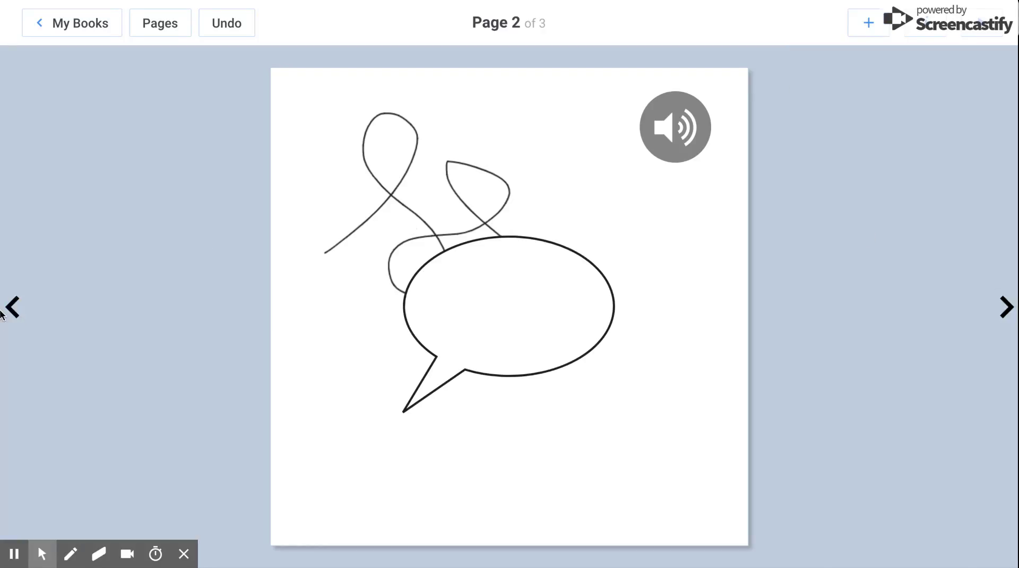
{"action": "left_click", "coordinate": [13, 307]}
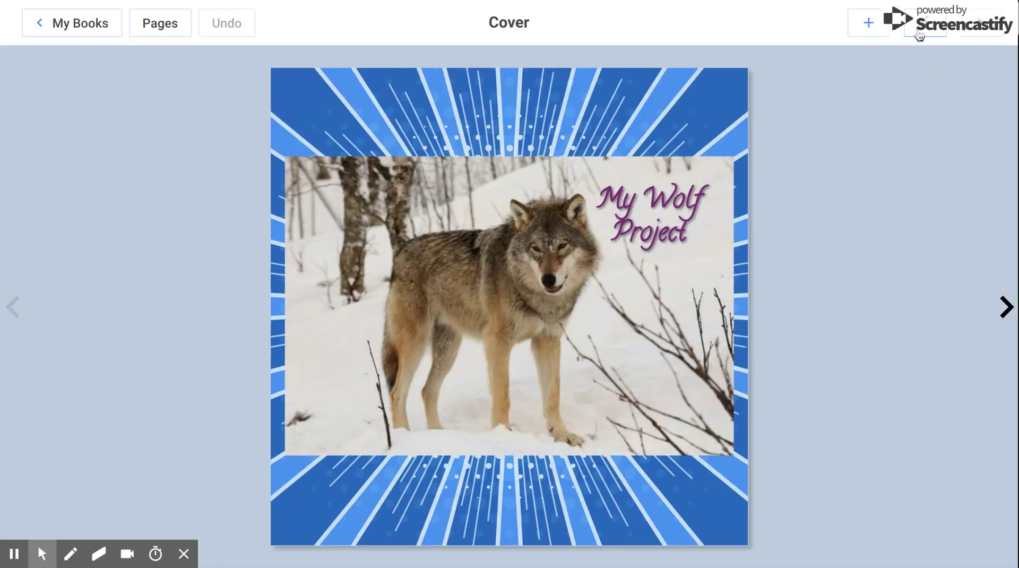
{"action": "left_click", "coordinate": [868, 23]}
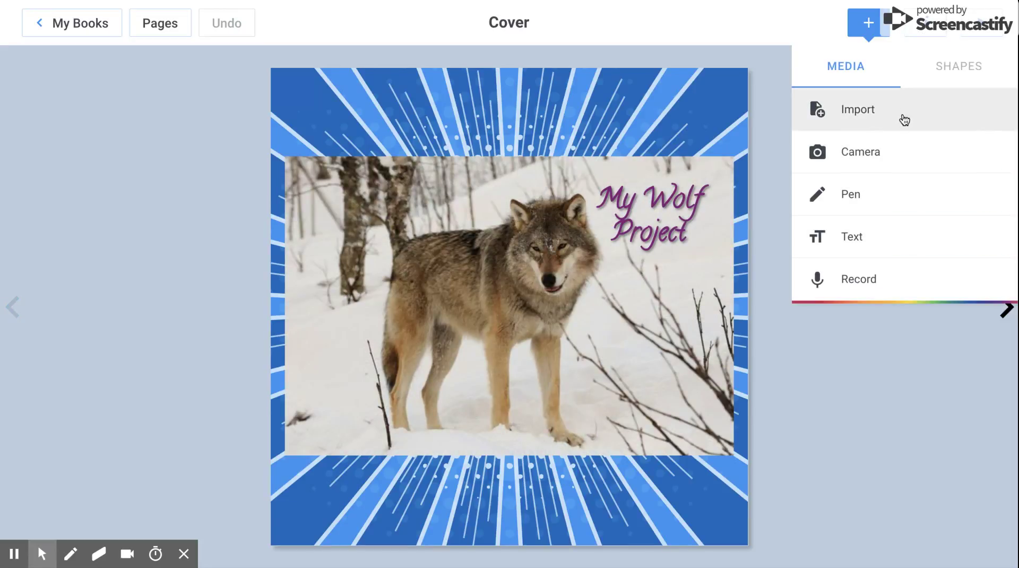
{"action": "left_click", "coordinate": [955, 68]}
{"action": "left_click", "coordinate": [930, 271]}
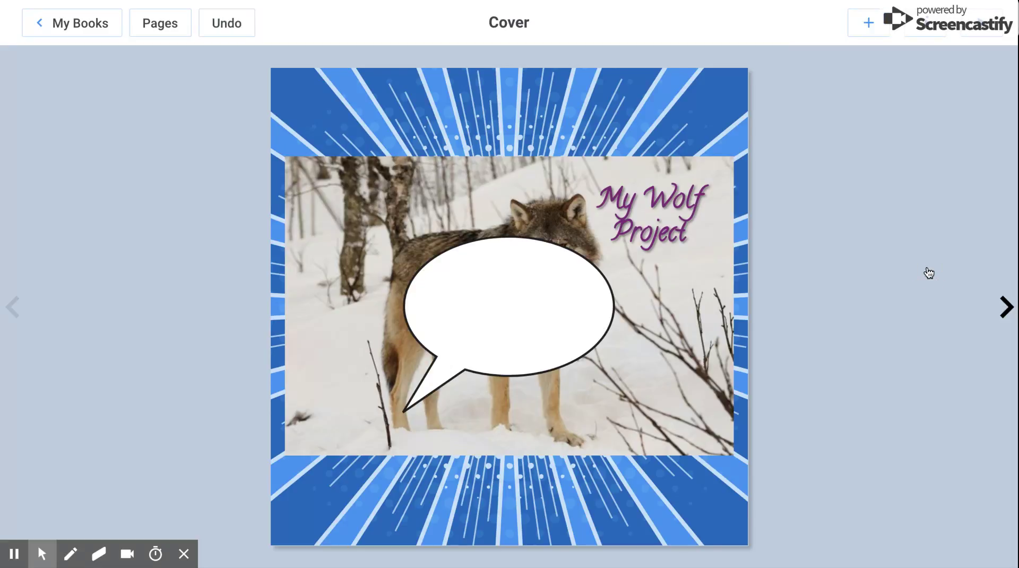
Resize the speech bubble to about 205×158 and position it in the cover's top-right corner
{"action": "left_click_drag", "start_coordinate": [470, 294], "coordinate": [618, 130]}
{"action": "left_click_drag", "start_coordinate": [762, 69], "coordinate": [723, 81]}
{"action": "left_click_drag", "start_coordinate": [639, 139], "coordinate": [678, 130]}
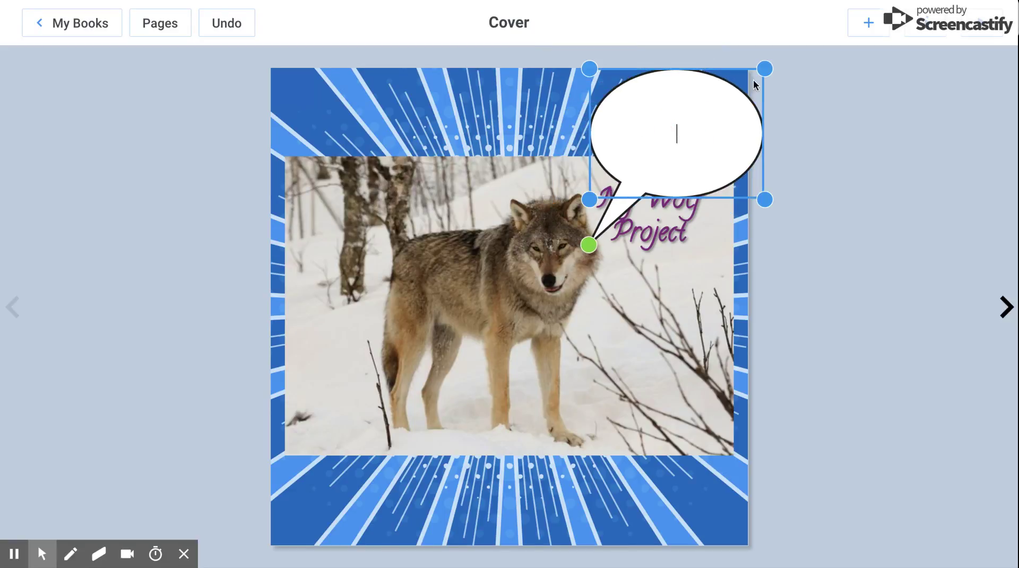
{"action": "mouse_move", "coordinate": [764, 67]}
{"action": "left_mouse_down"}
{"action": "mouse_move", "coordinate": [735, 86]}
{"action": "mouse_move", "coordinate": [765, 68]}
{"action": "left_mouse_up"}
{"action": "left_click_drag", "start_coordinate": [642, 171], "coordinate": [663, 151]}
{"action": "left_click_drag", "start_coordinate": [612, 169], "coordinate": [579, 171]}
Move the 'My Wolf Project' title into the bubble, bring it to front, and centre it
{"action": "left_click", "coordinate": [660, 120]}
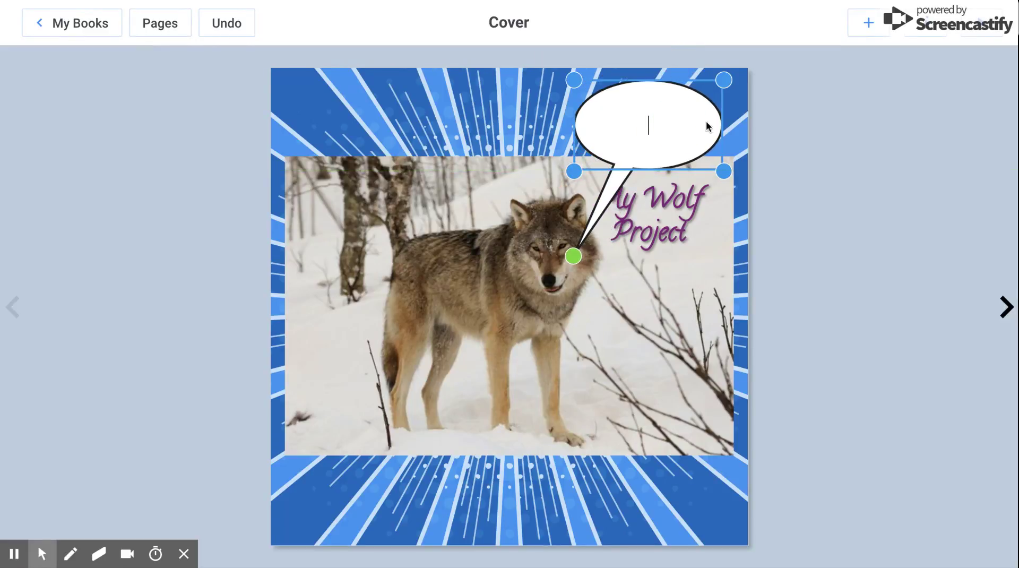
{"action": "left_click", "coordinate": [662, 211]}
{"action": "left_click_drag", "start_coordinate": [662, 211], "coordinate": [682, 117]}
{"action": "left_click", "coordinate": [926, 25]}
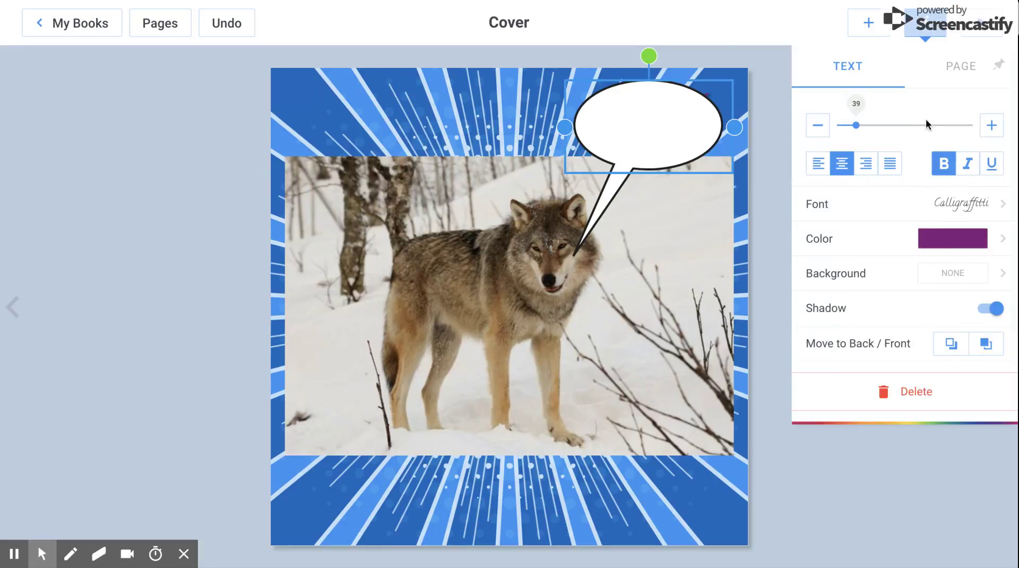
{"action": "left_click", "coordinate": [985, 343]}
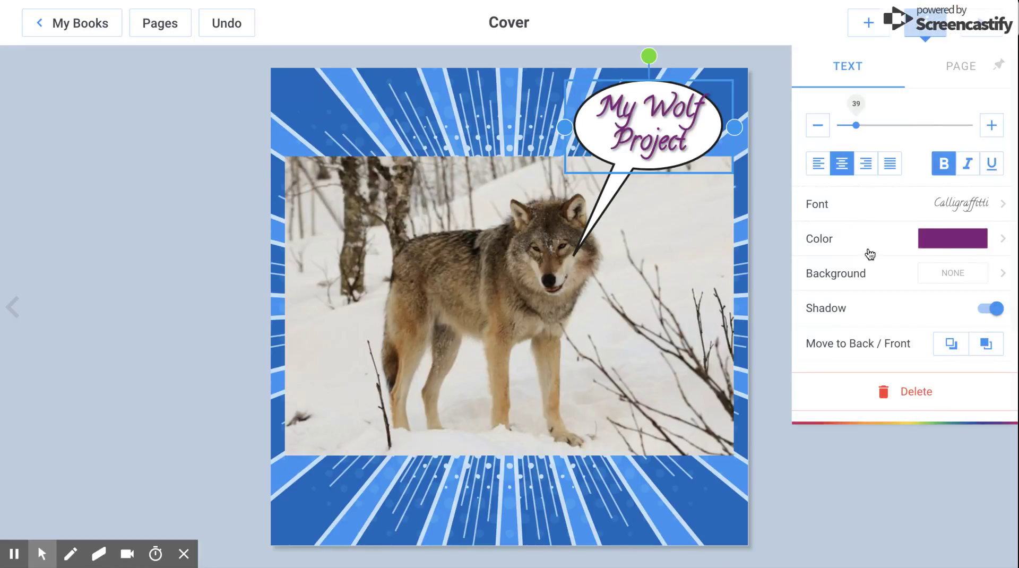
{"action": "left_click", "coordinate": [776, 173]}
{"action": "mouse_move", "coordinate": [670, 134]}
{"action": "left_mouse_down"}
{"action": "mouse_move", "coordinate": [665, 145]}
{"action": "mouse_move", "coordinate": [681, 135]}
{"action": "left_mouse_up"}
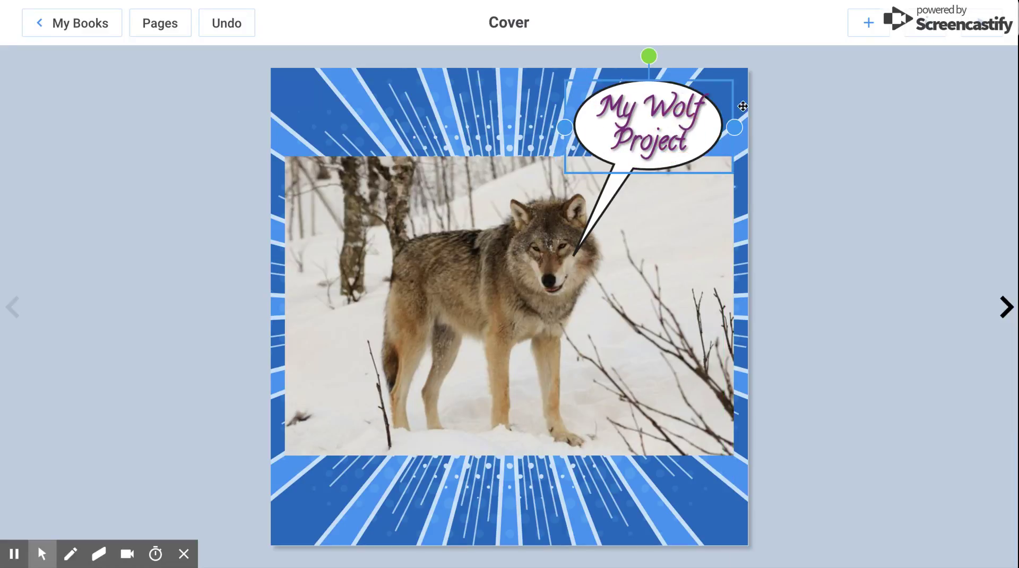
{"action": "left_click", "coordinate": [869, 22]}
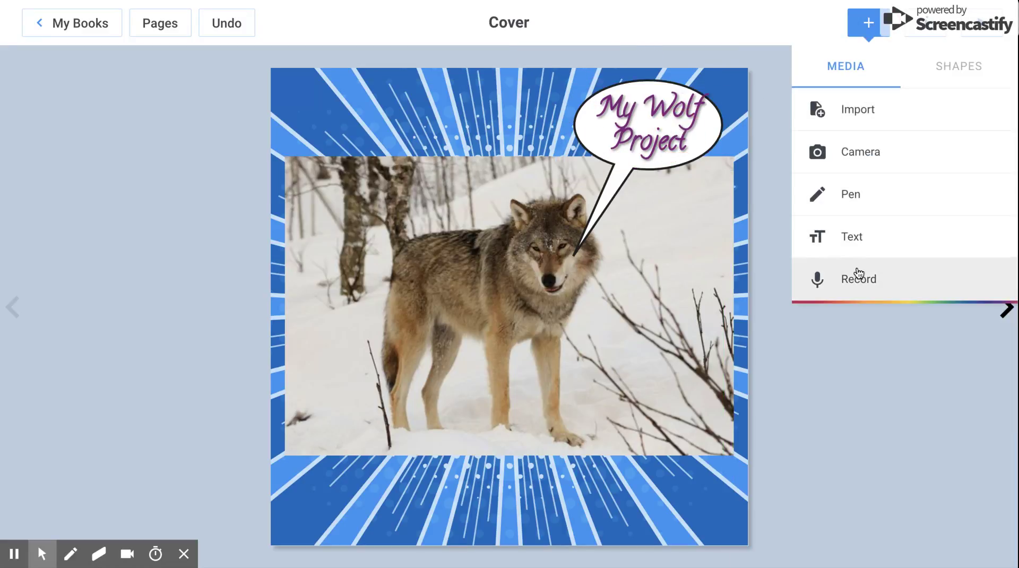
Record a sound clip and add it to the cover
{"action": "left_click", "coordinate": [859, 277]}
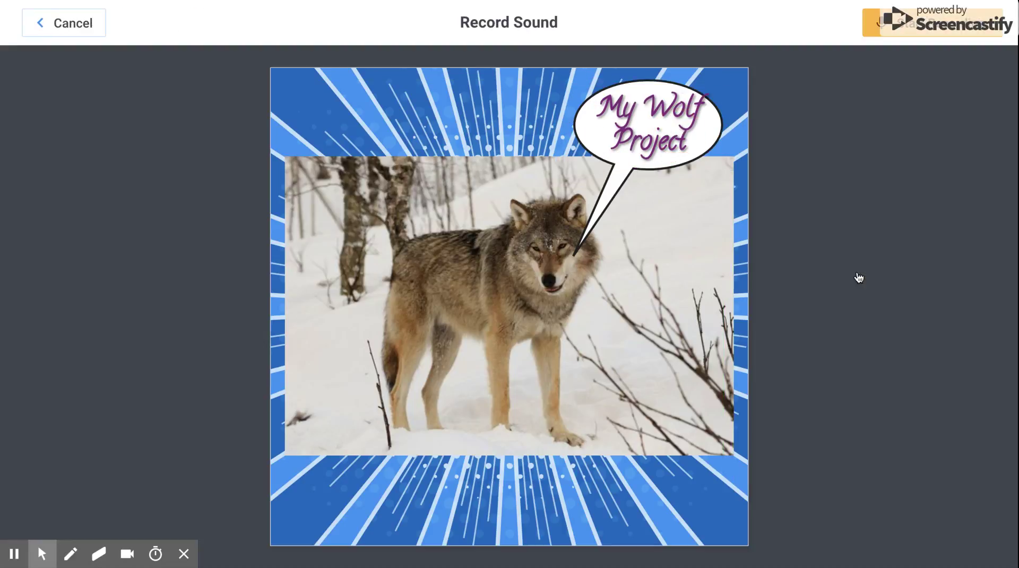
{"action": "left_click", "coordinate": [902, 28]}
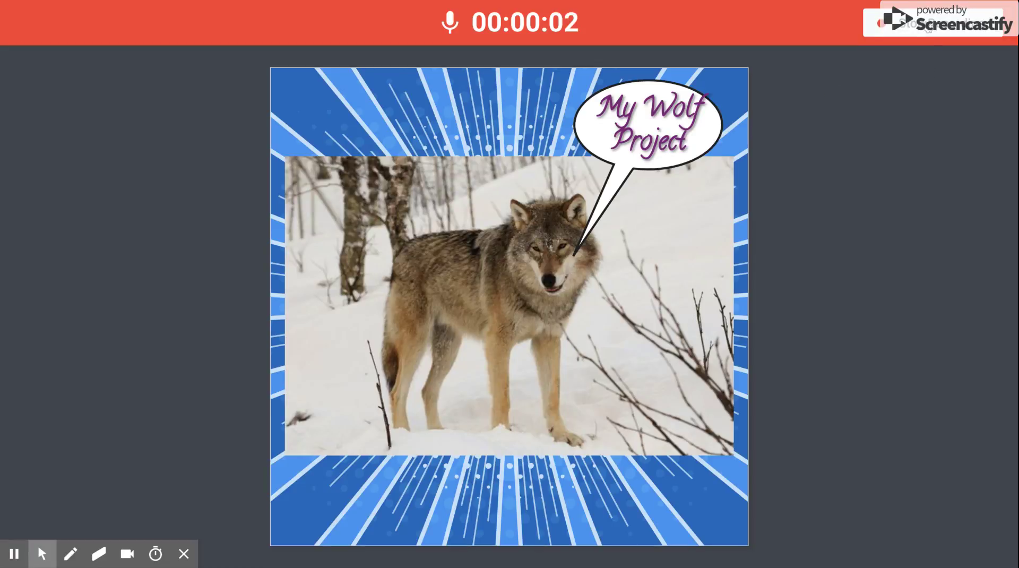
{"action": "left_click", "coordinate": [927, 26]}
{"action": "left_click", "coordinate": [607, 319]}
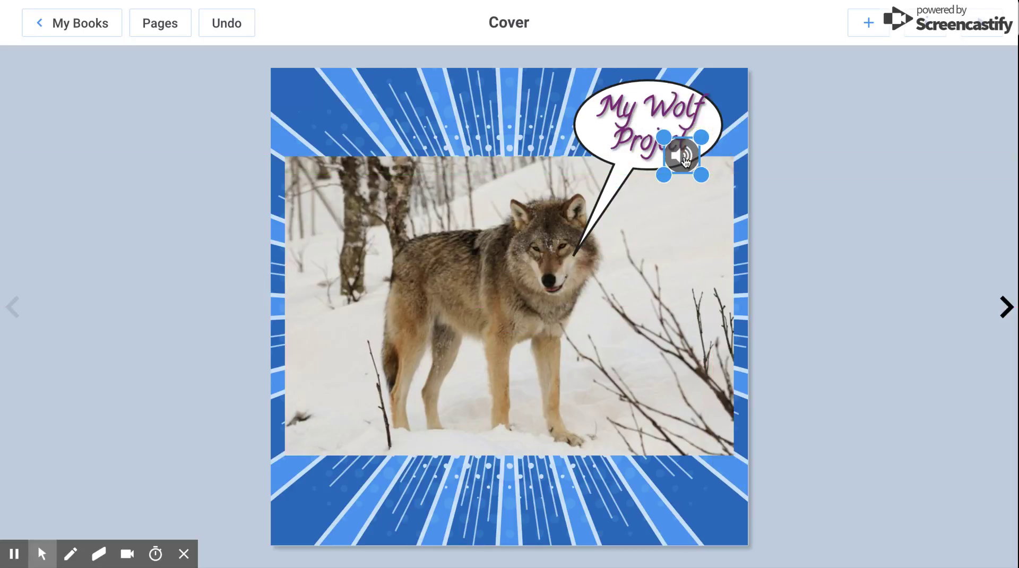
Place the speaker icon just below the speech bubble and play the recording back
{"action": "left_click_drag", "start_coordinate": [685, 159], "coordinate": [683, 178]}
{"action": "left_click", "coordinate": [720, 196]}
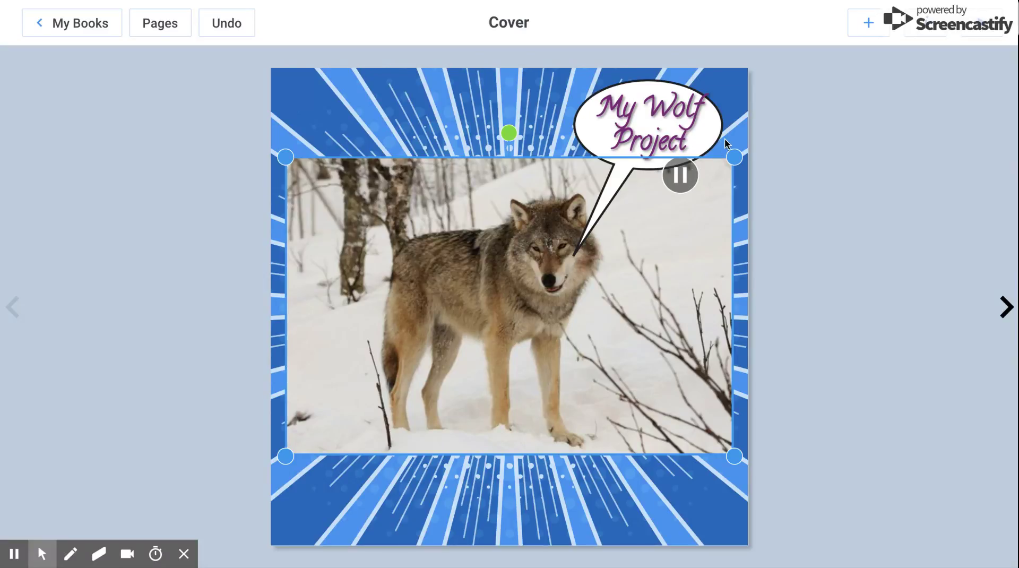
{"action": "left_click", "coordinate": [177, 123]}
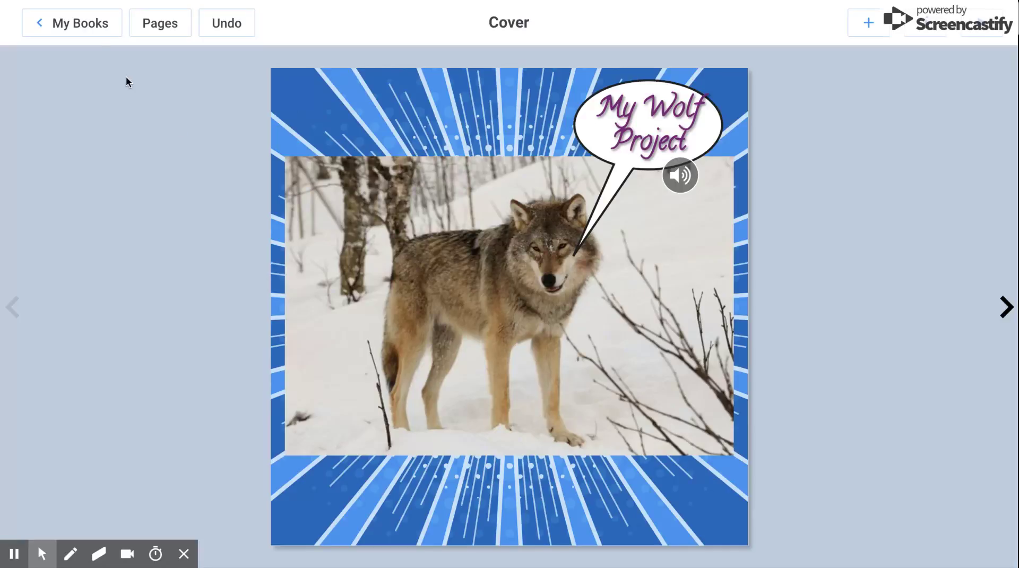
Go back to My Books to see the 3rd Grade bookshelf with the new book
{"action": "left_click", "coordinate": [93, 33]}
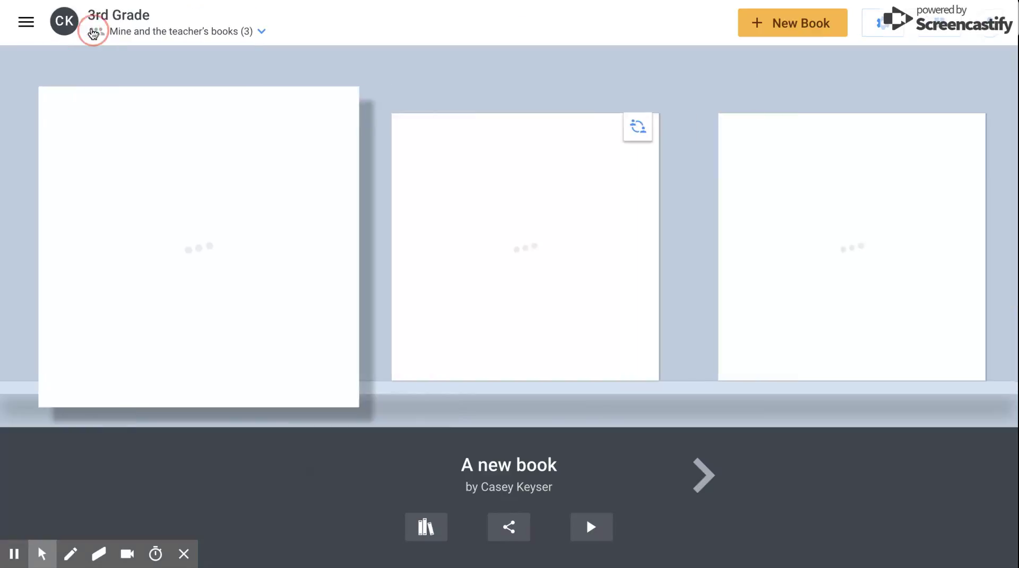